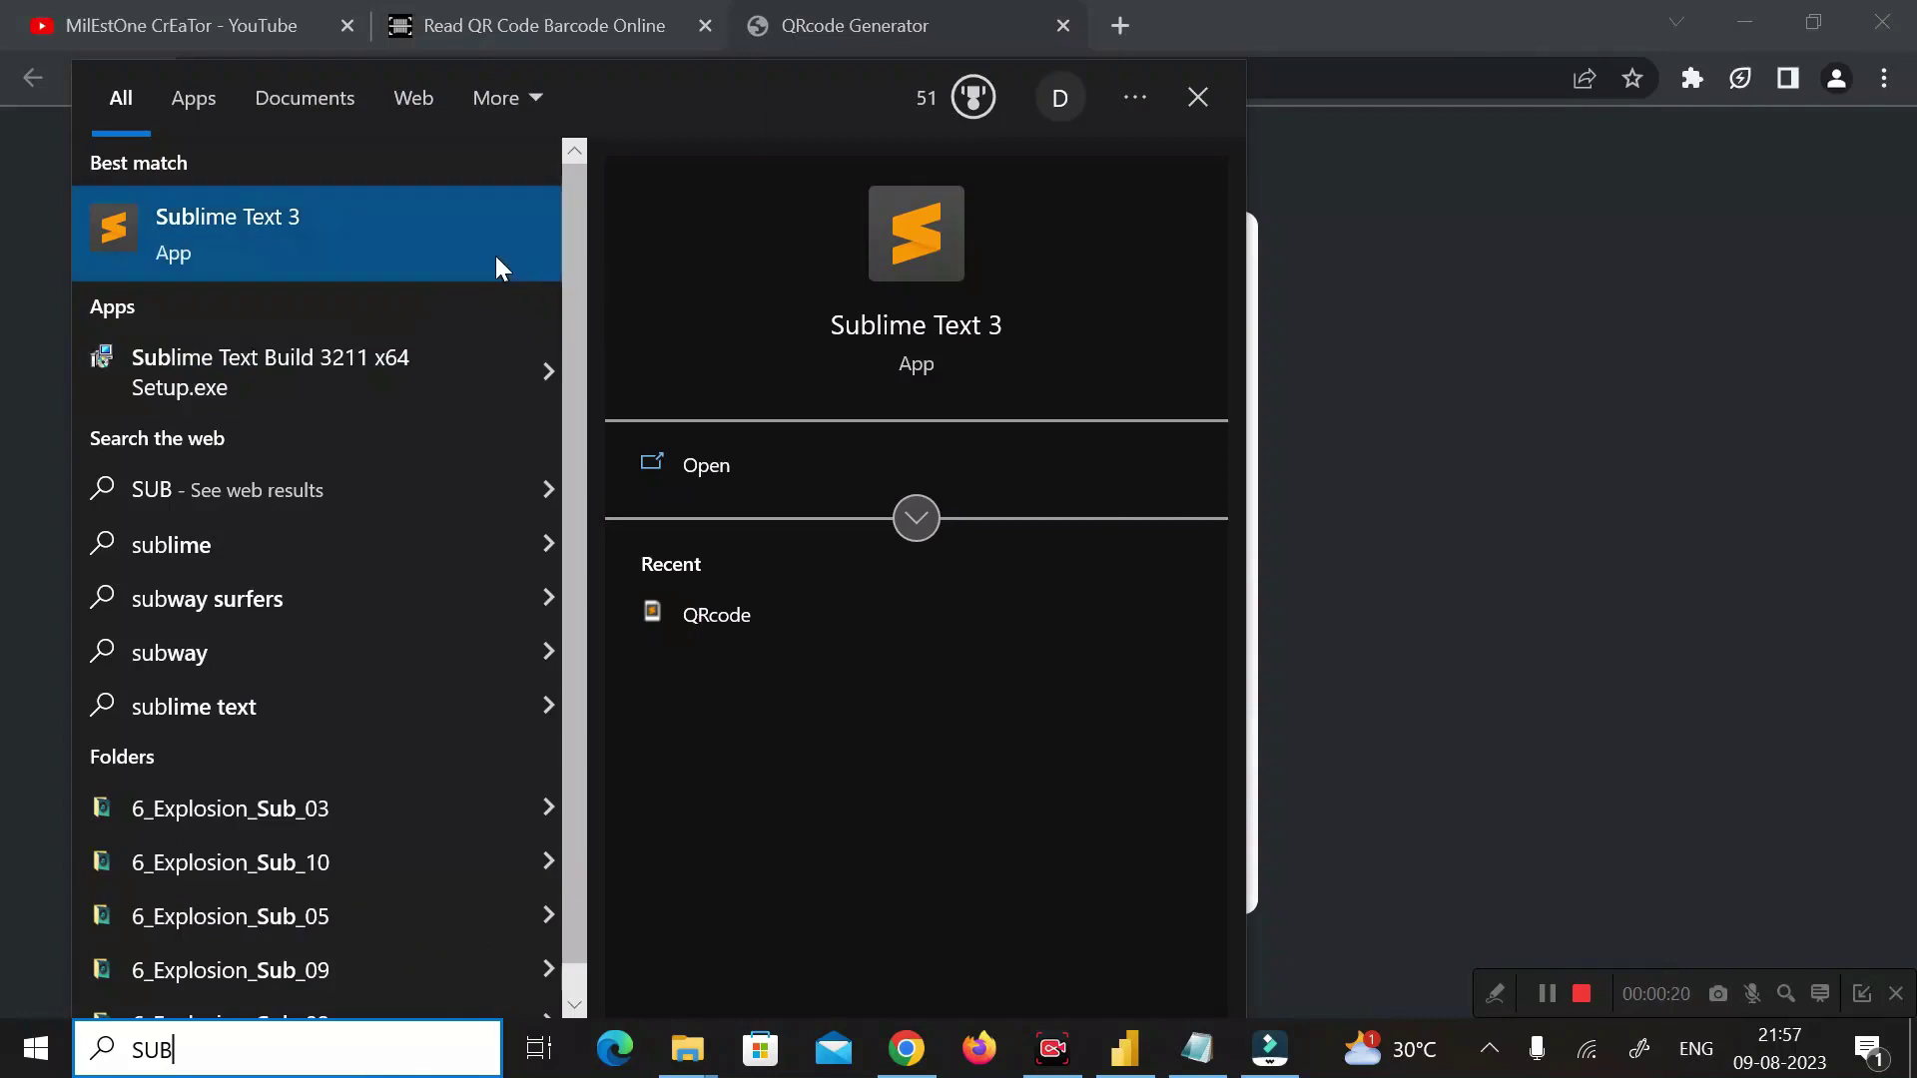
Launch Sublime Text 3 and create a new empty untitled file
{"action": "left_click", "coordinate": [433, 244]}
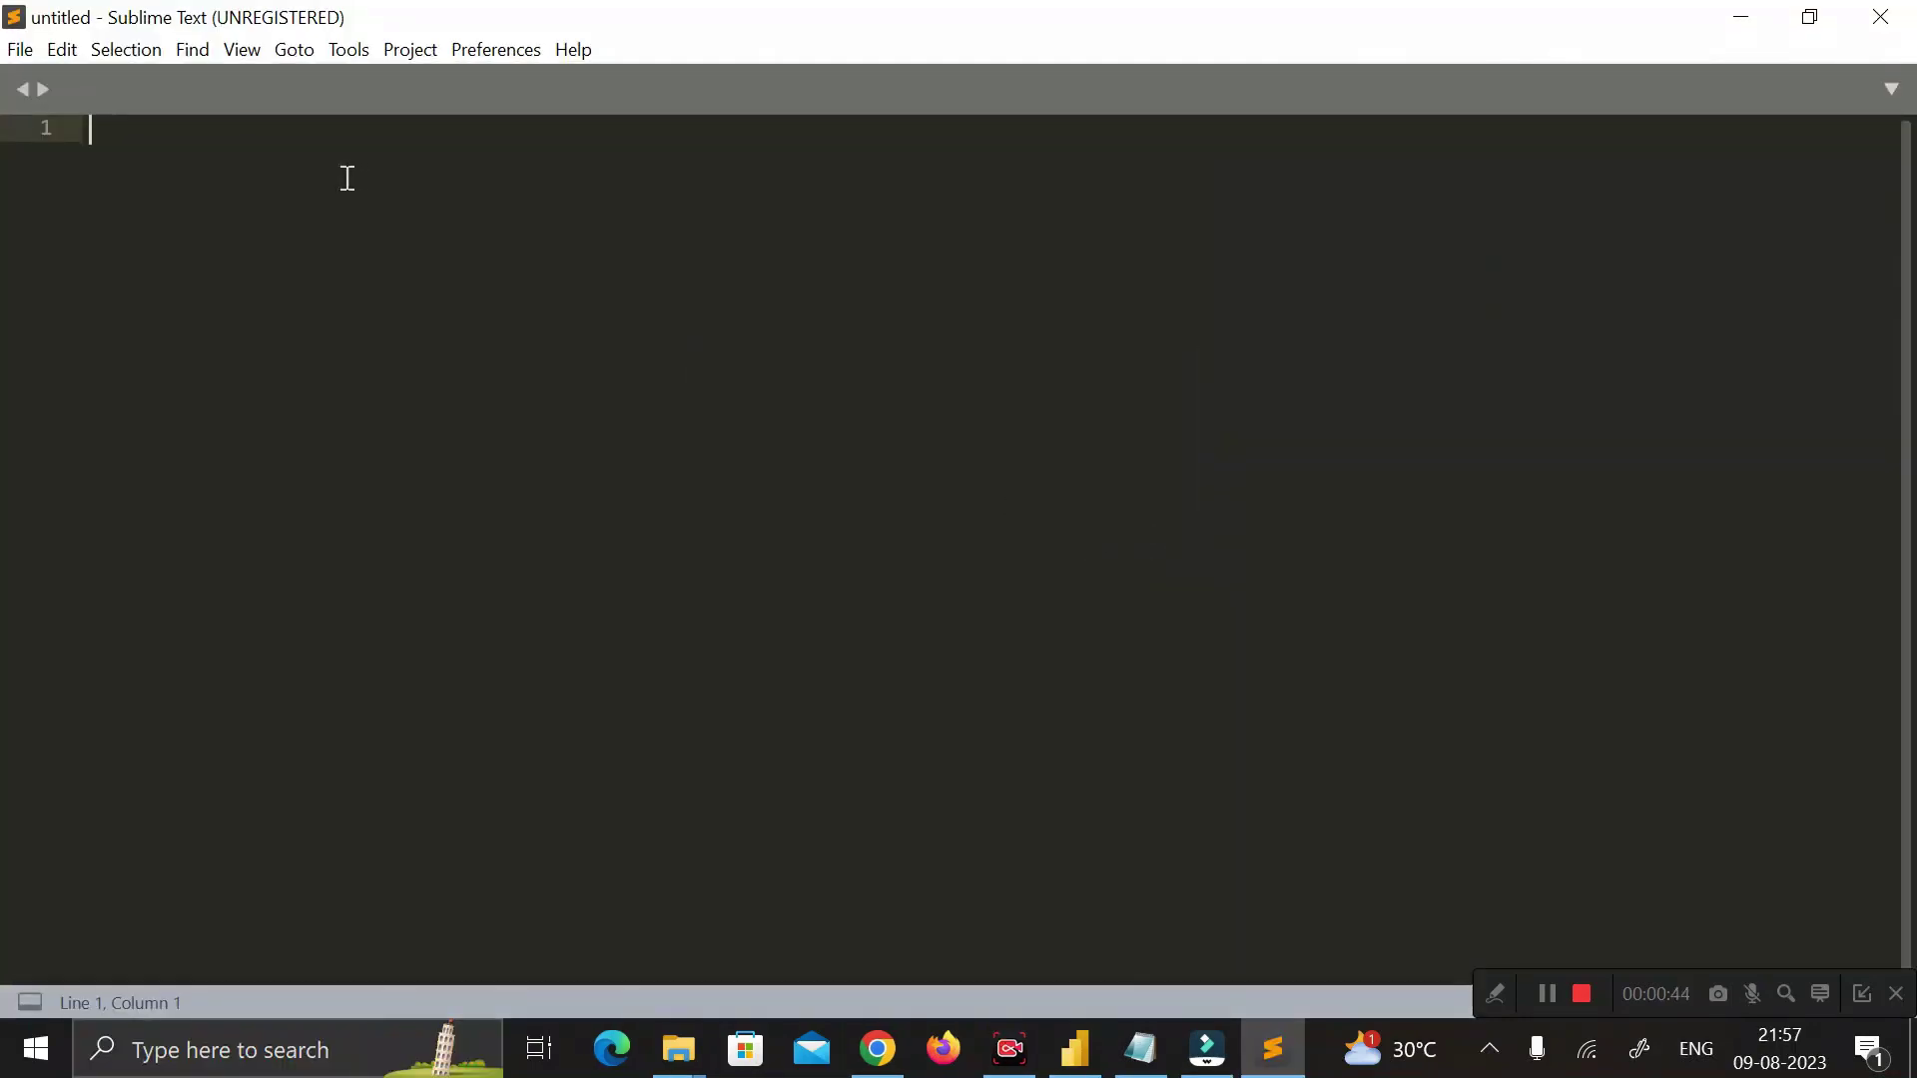
{"action": "left_click", "coordinate": [21, 50]}
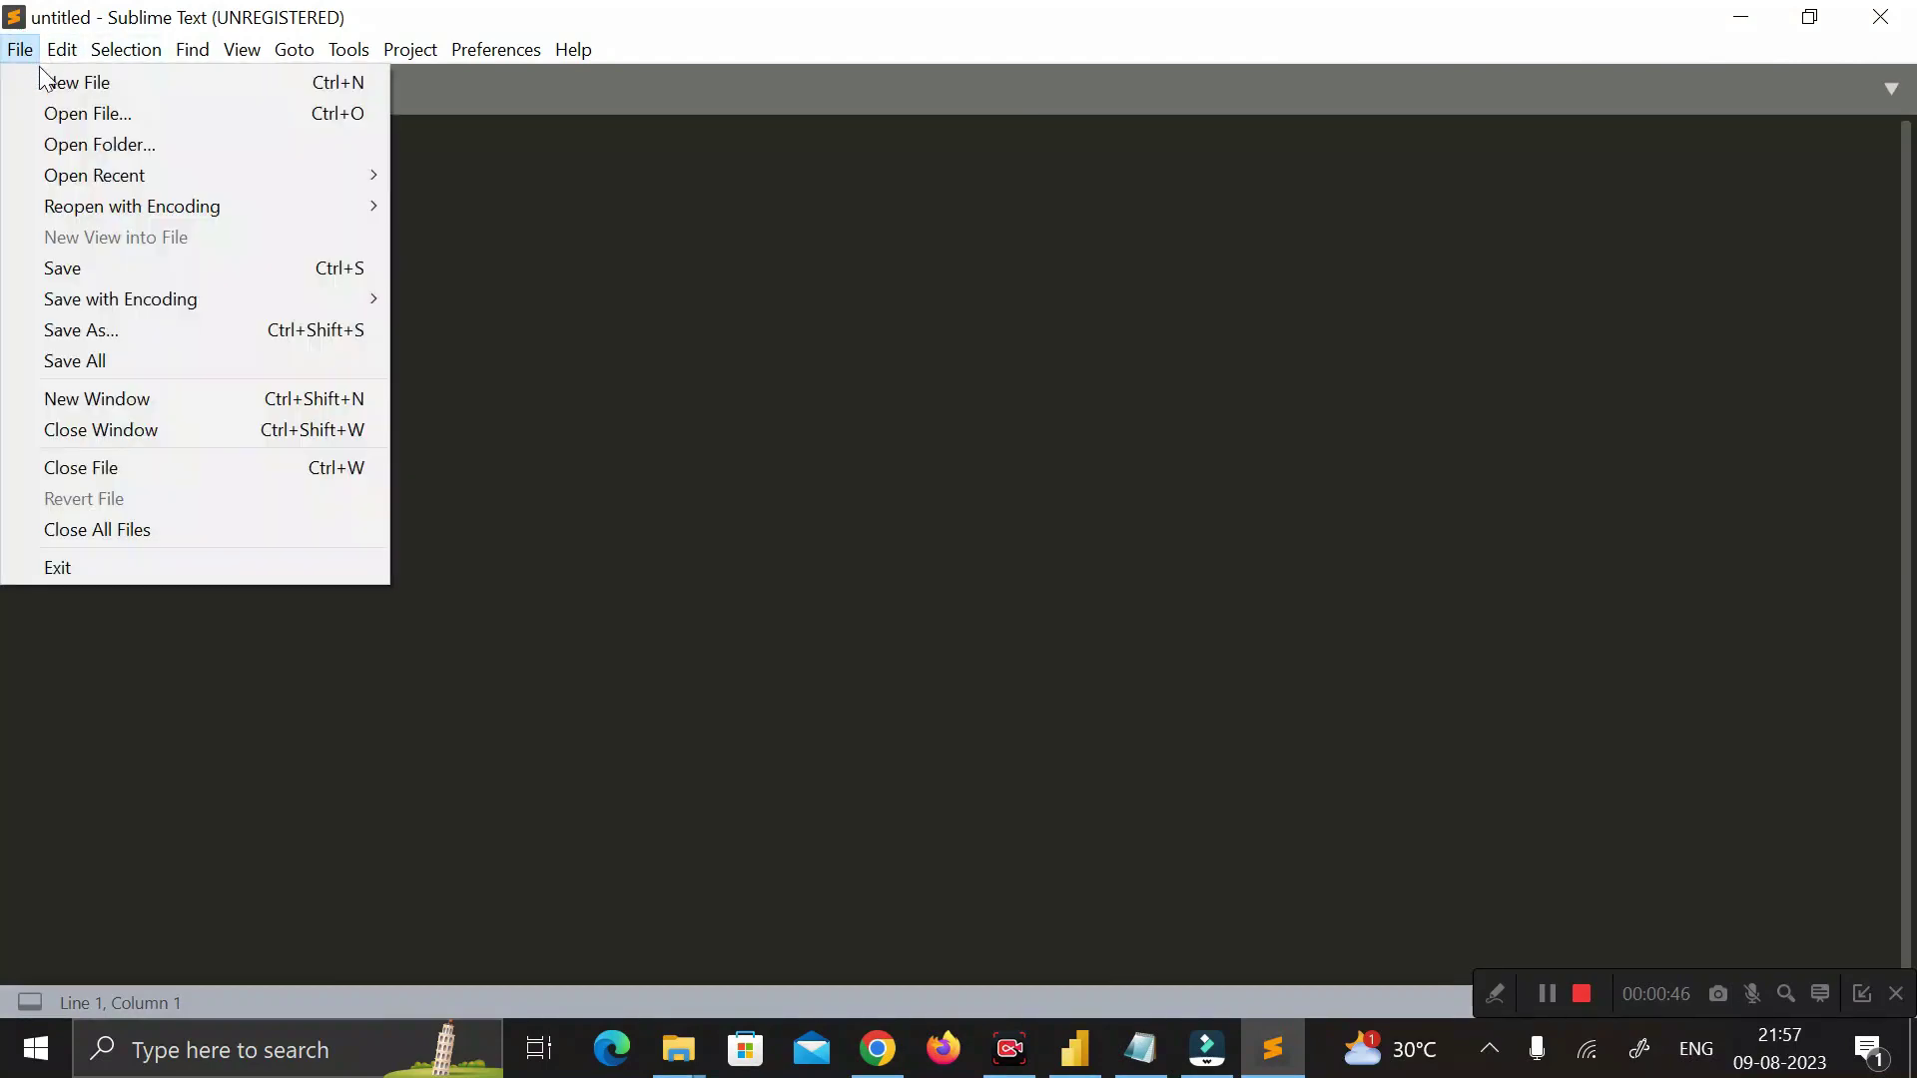
{"action": "left_click", "coordinate": [78, 83]}
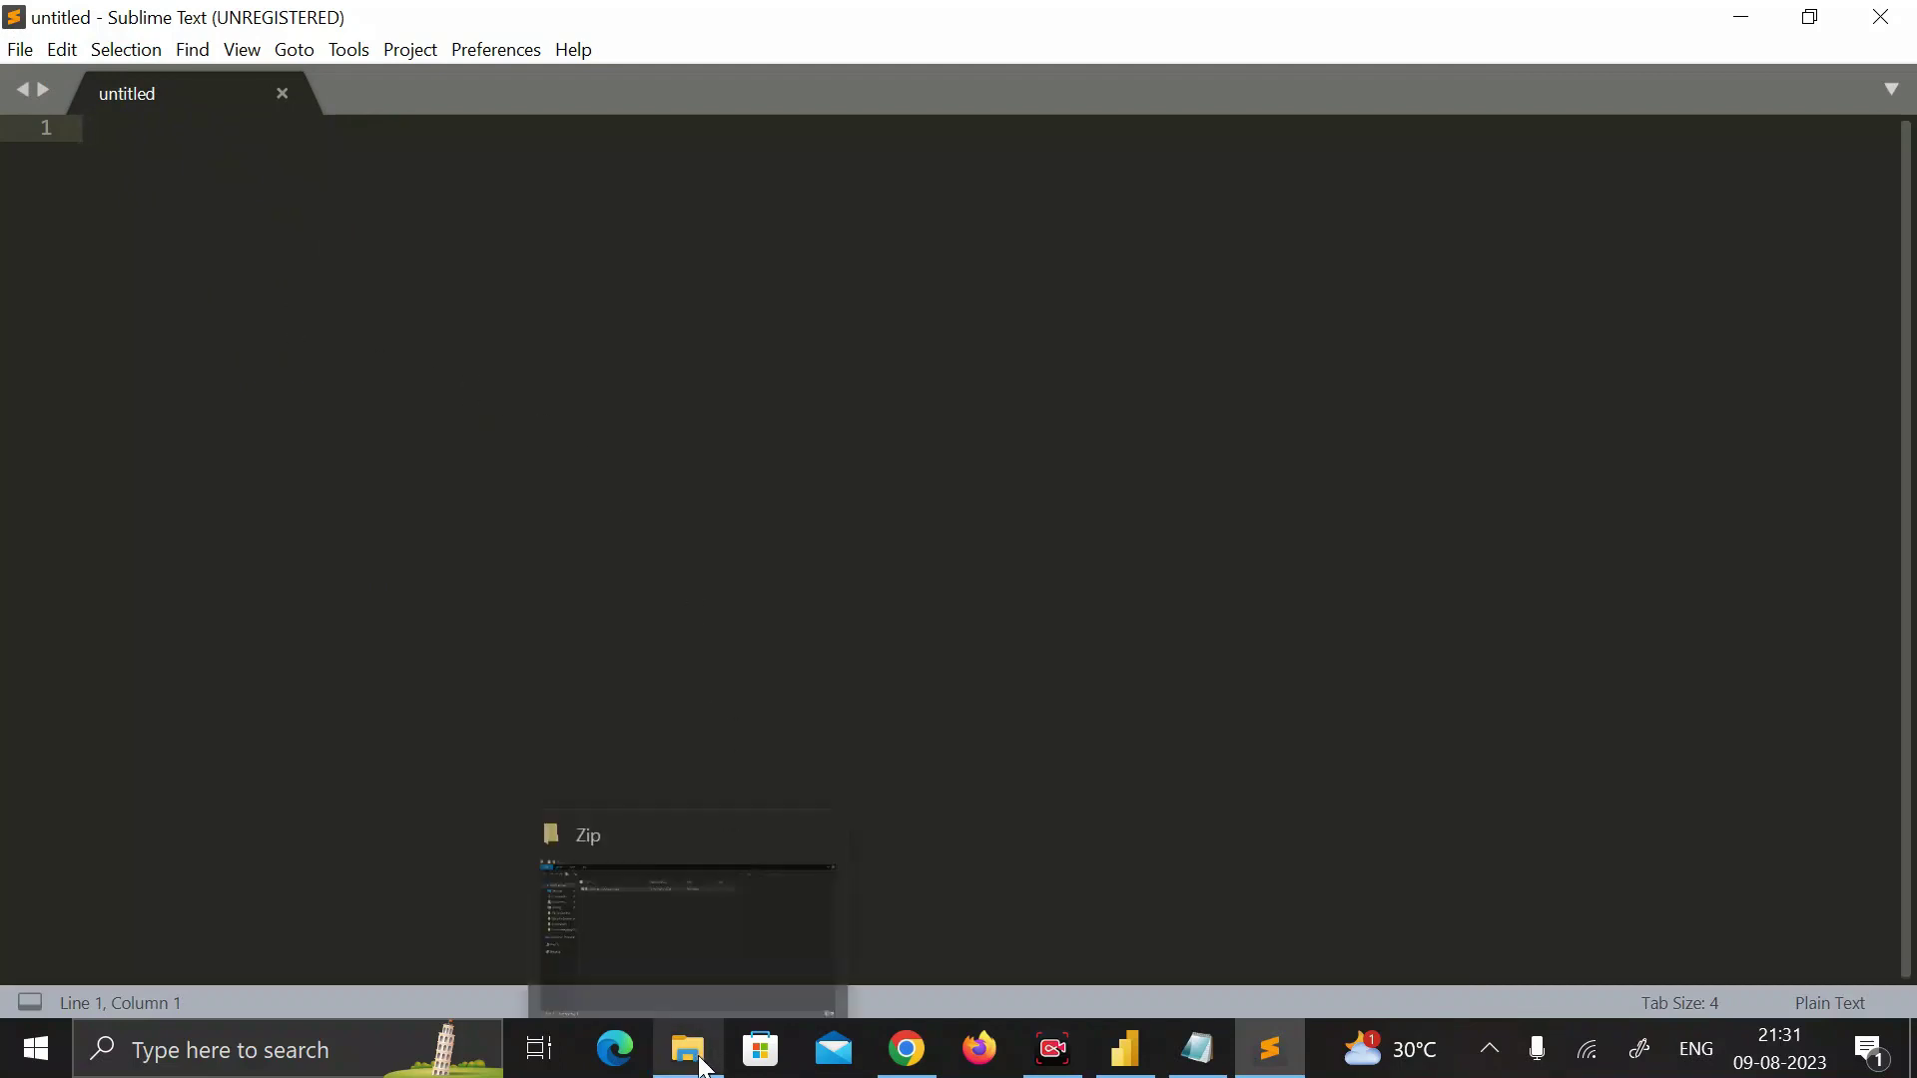
Open the QRcode-Generator-main folder and carry its QRcode HTML file toward the editor
{"action": "left_click", "coordinate": [688, 1049]}
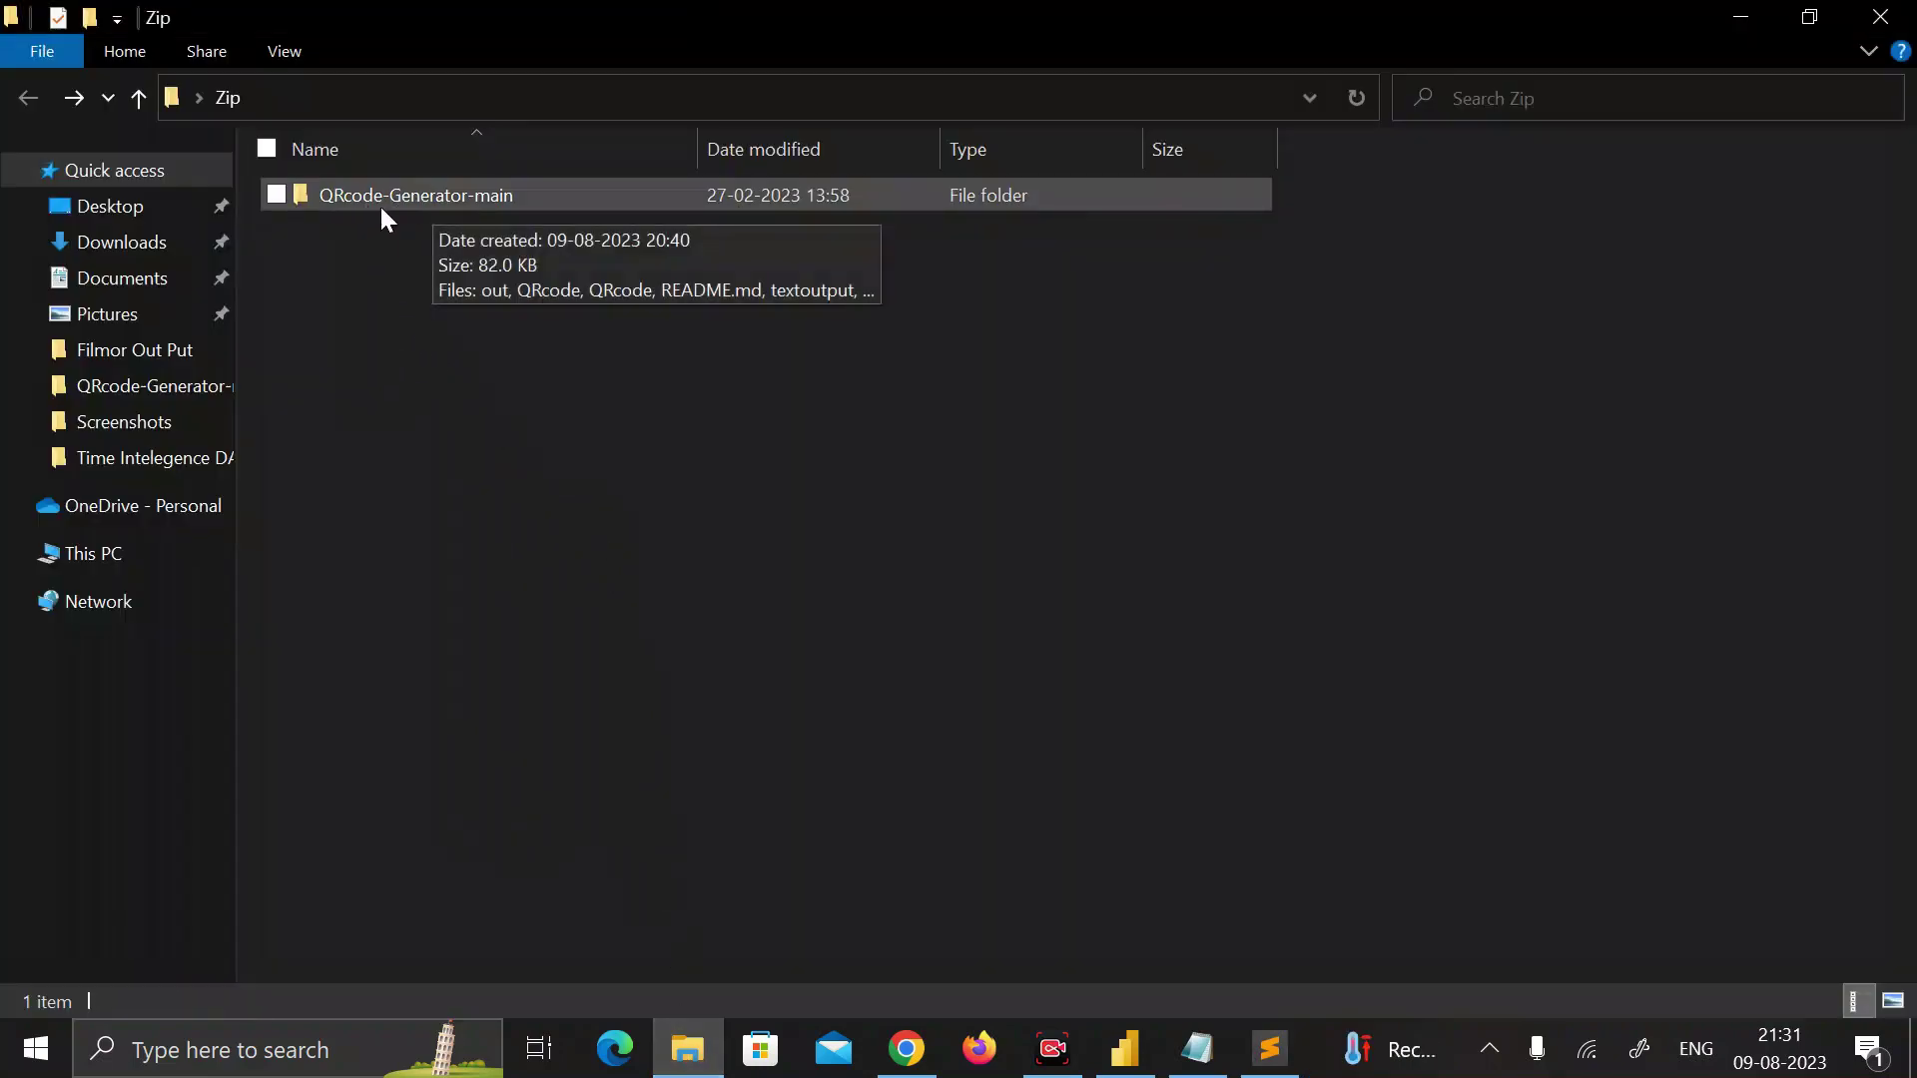
{"action": "double_click", "coordinate": [496, 195]}
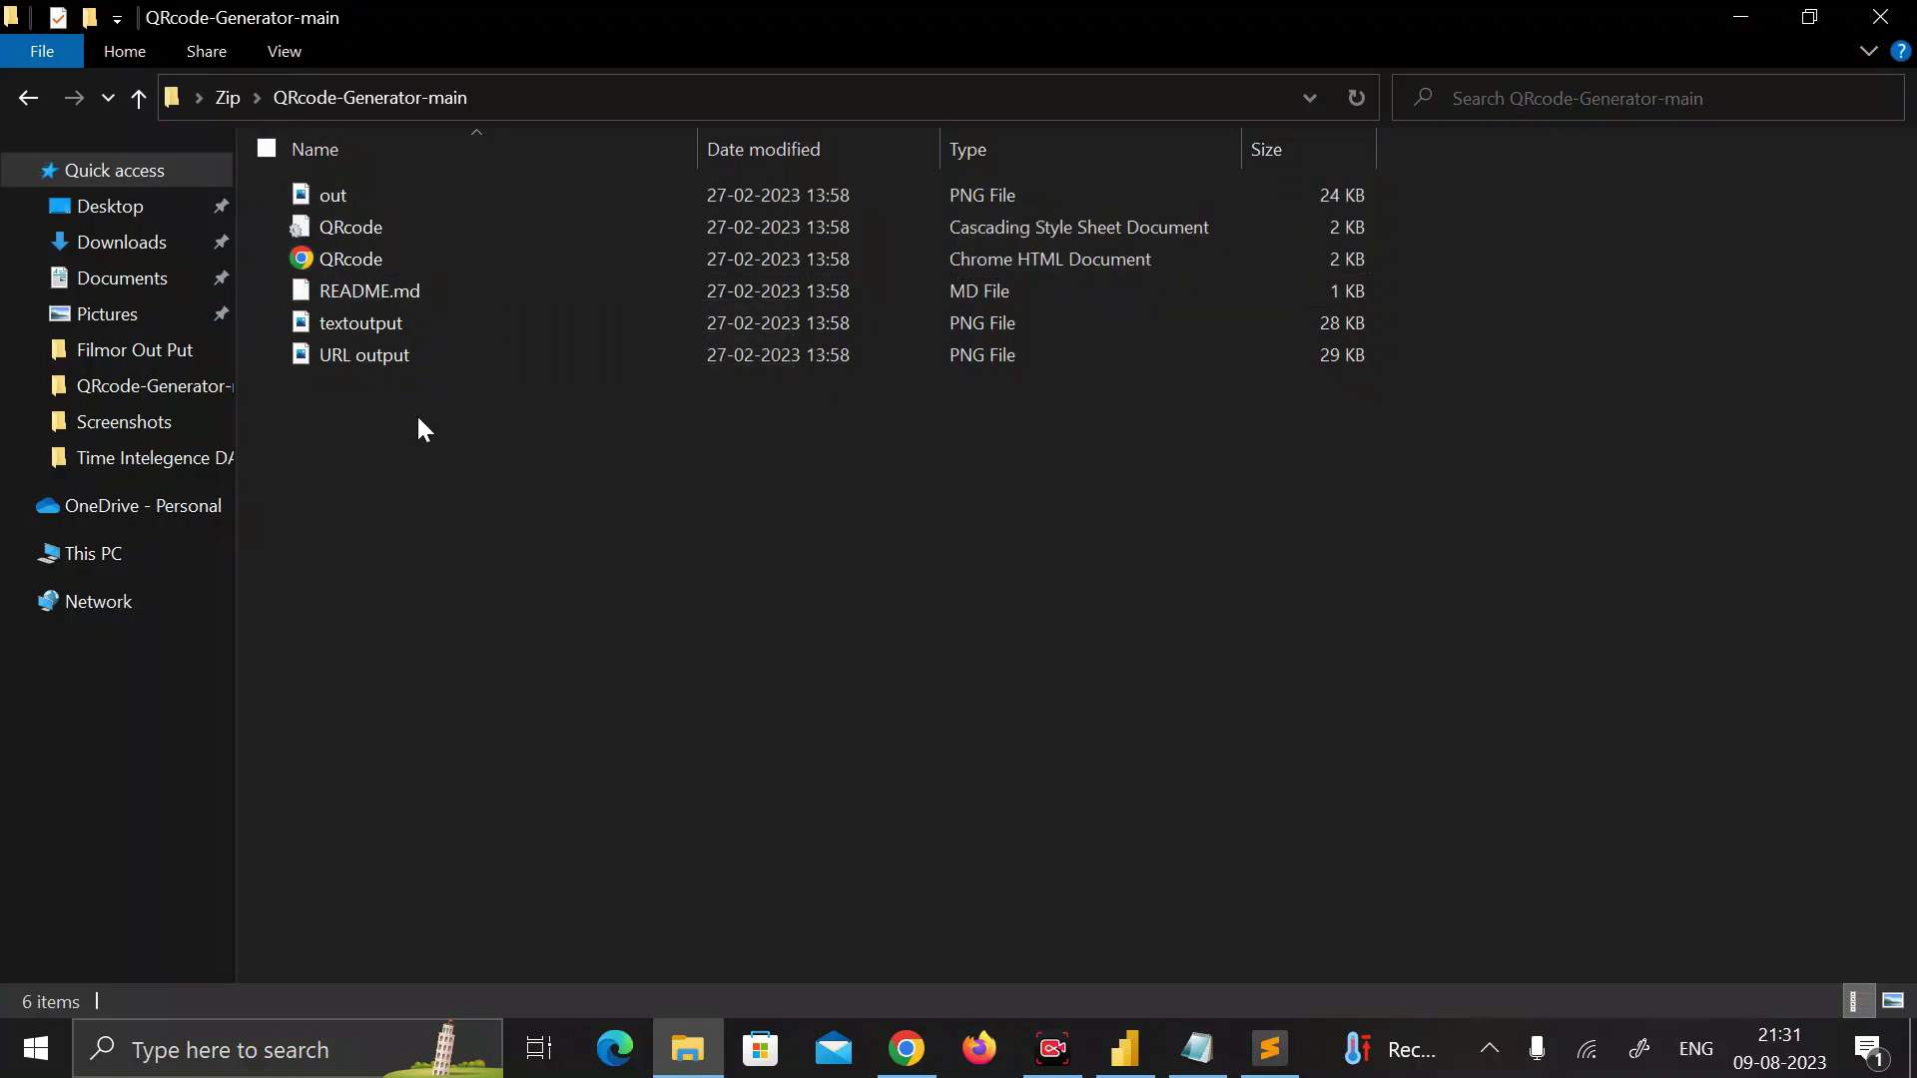
{"action": "left_click", "coordinate": [409, 259]}
{"action": "left_click", "coordinate": [461, 509]}
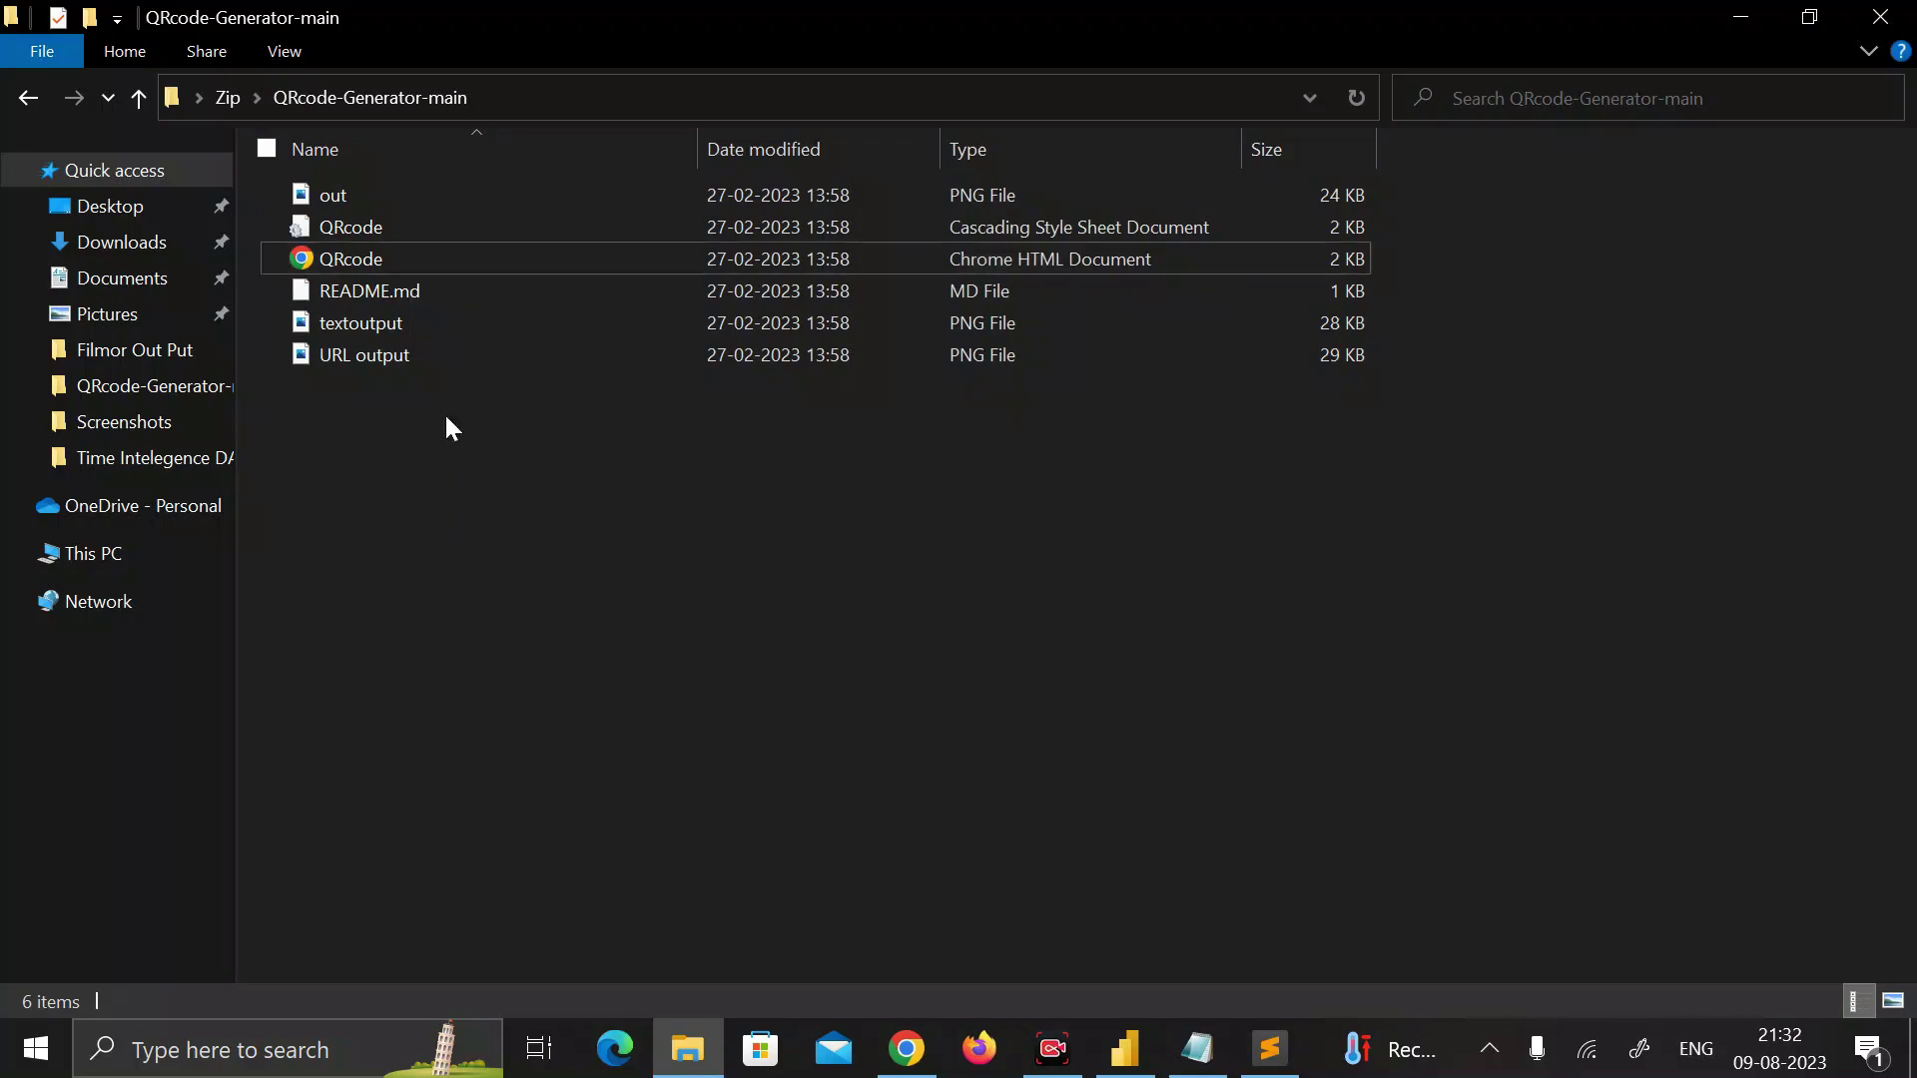
{"action": "left_click", "coordinate": [472, 256]}
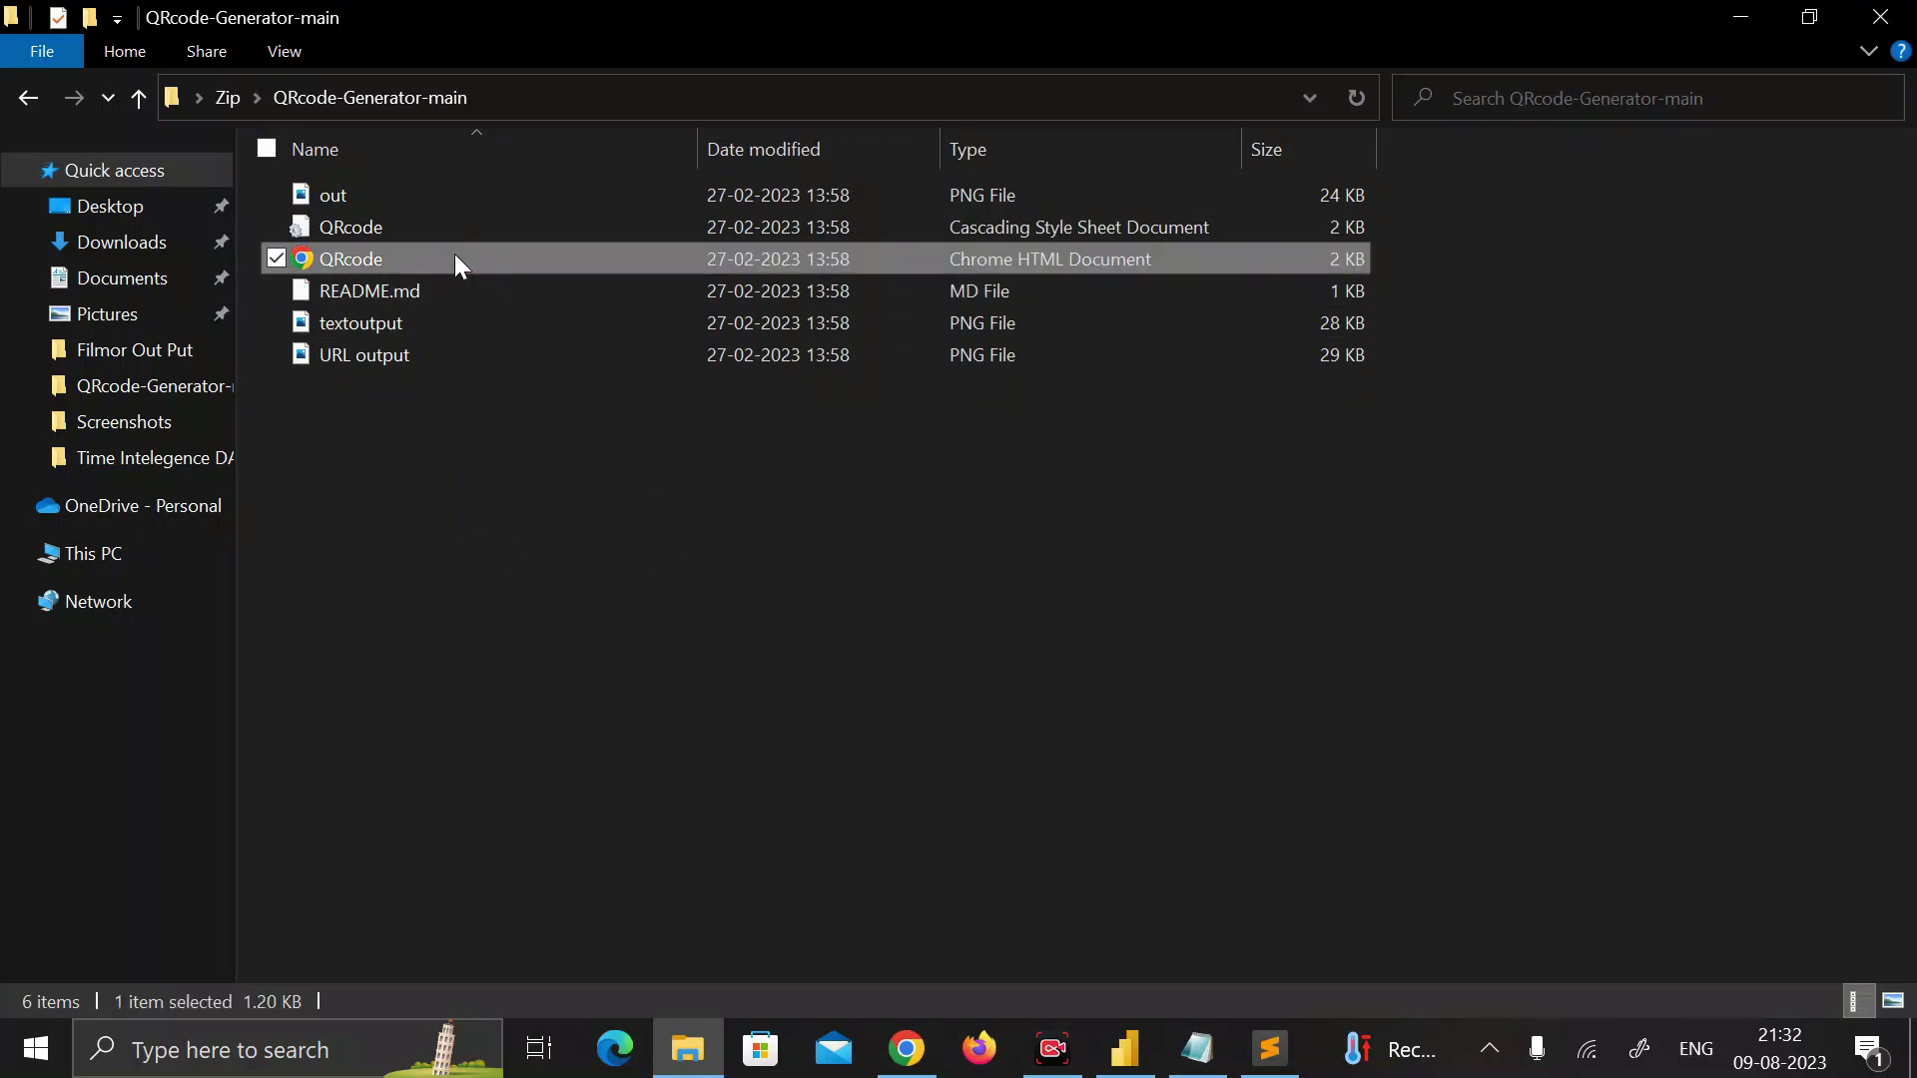
{"action": "mouse_move", "coordinate": [454, 253]}
{"action": "left_mouse_down"}
{"action": "mouse_move", "coordinate": [1293, 924]}
{"action": "mouse_move", "coordinate": [768, 692]}
{"action": "left_mouse_up"}
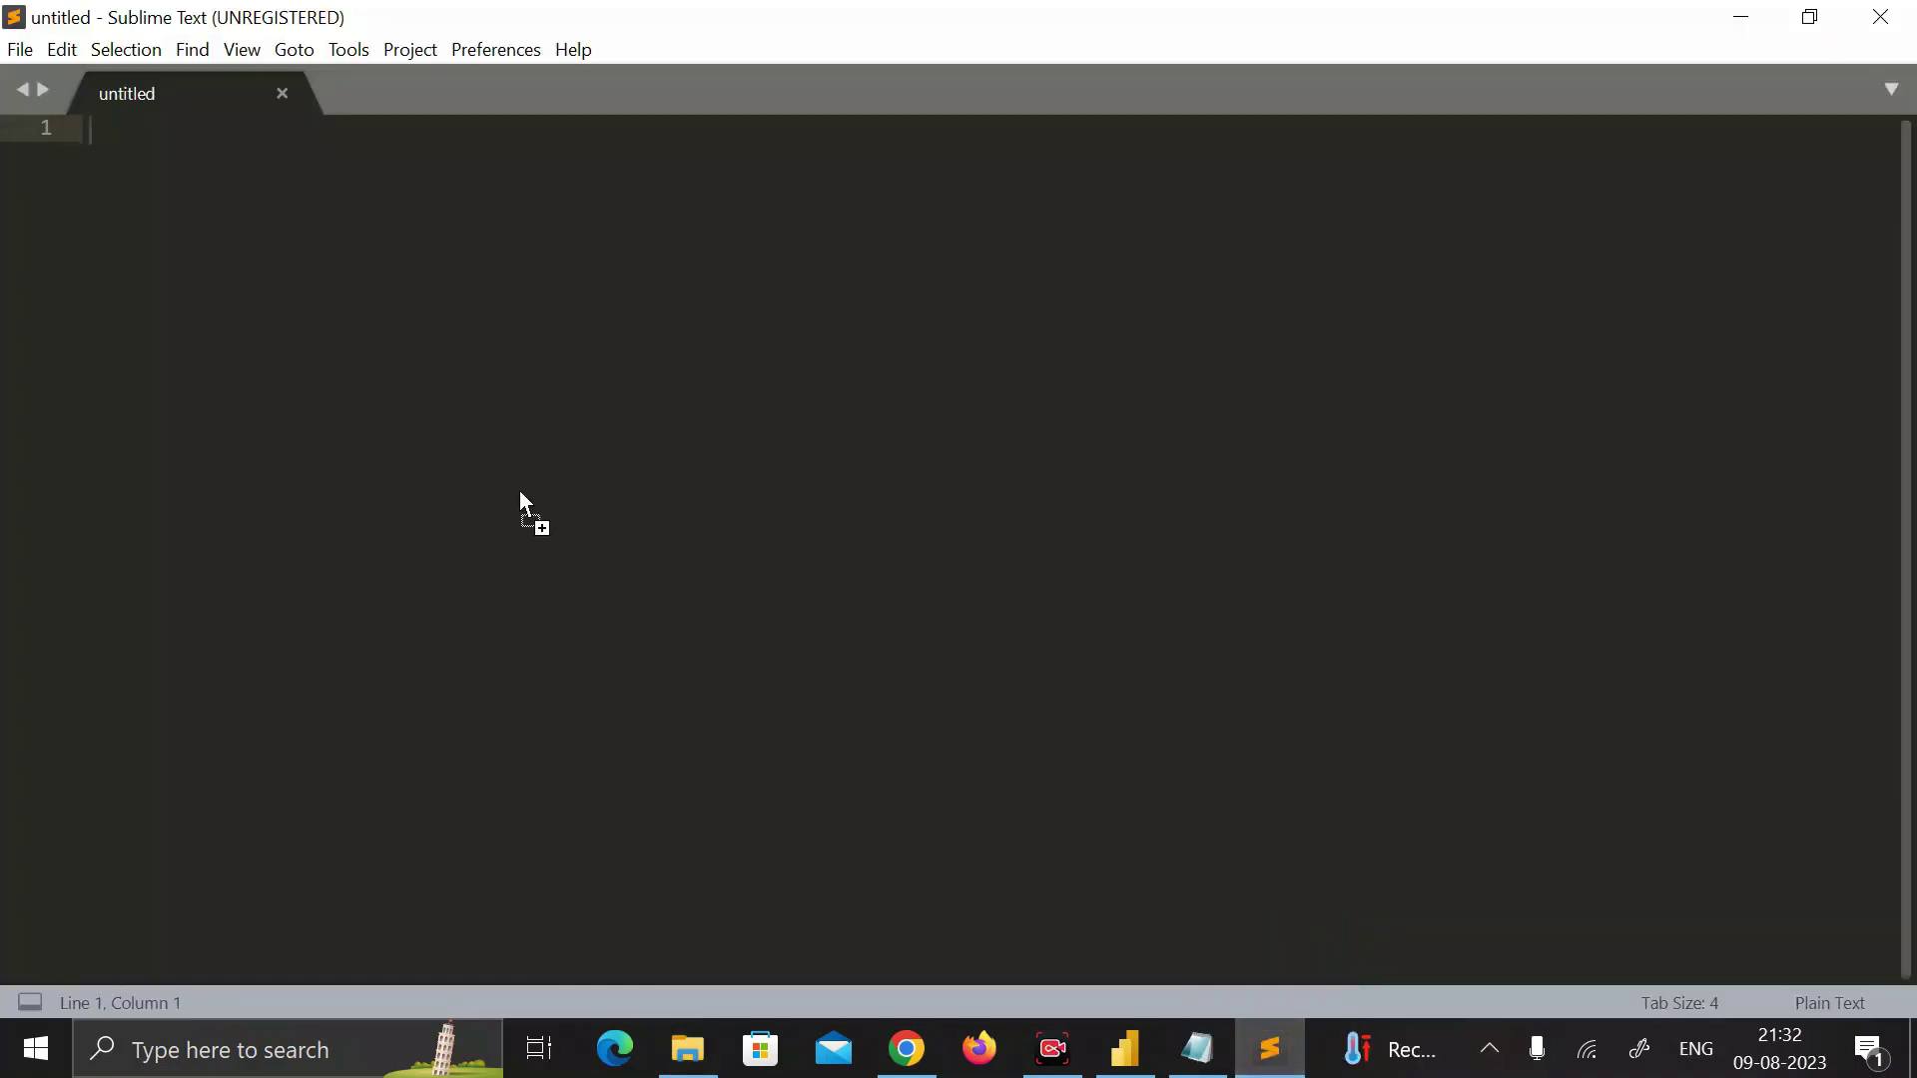
Load QRcode.html and QRcode.css into the editor, discarding the empty untitled file
{"action": "left_click_drag", "start_coordinate": [519, 489], "coordinate": [519, 495]}
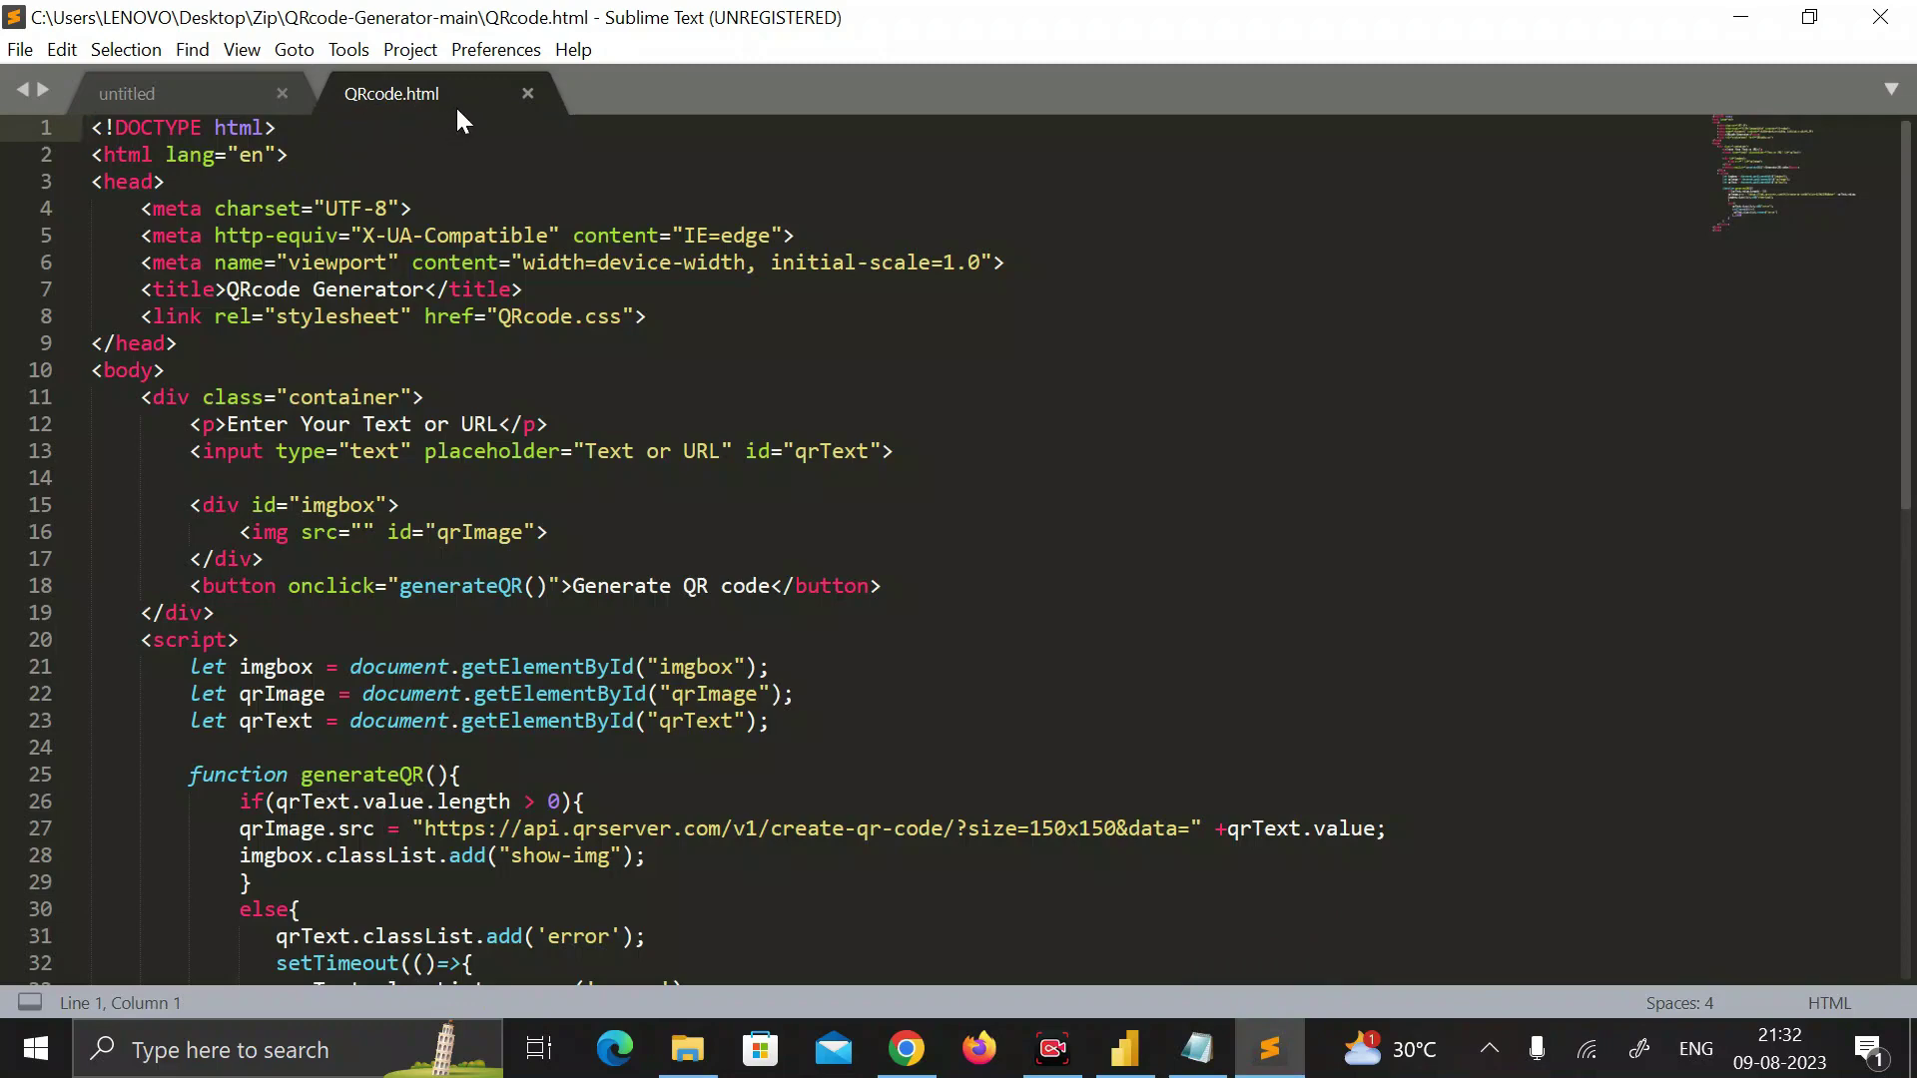
{"action": "left_click", "coordinate": [282, 94]}
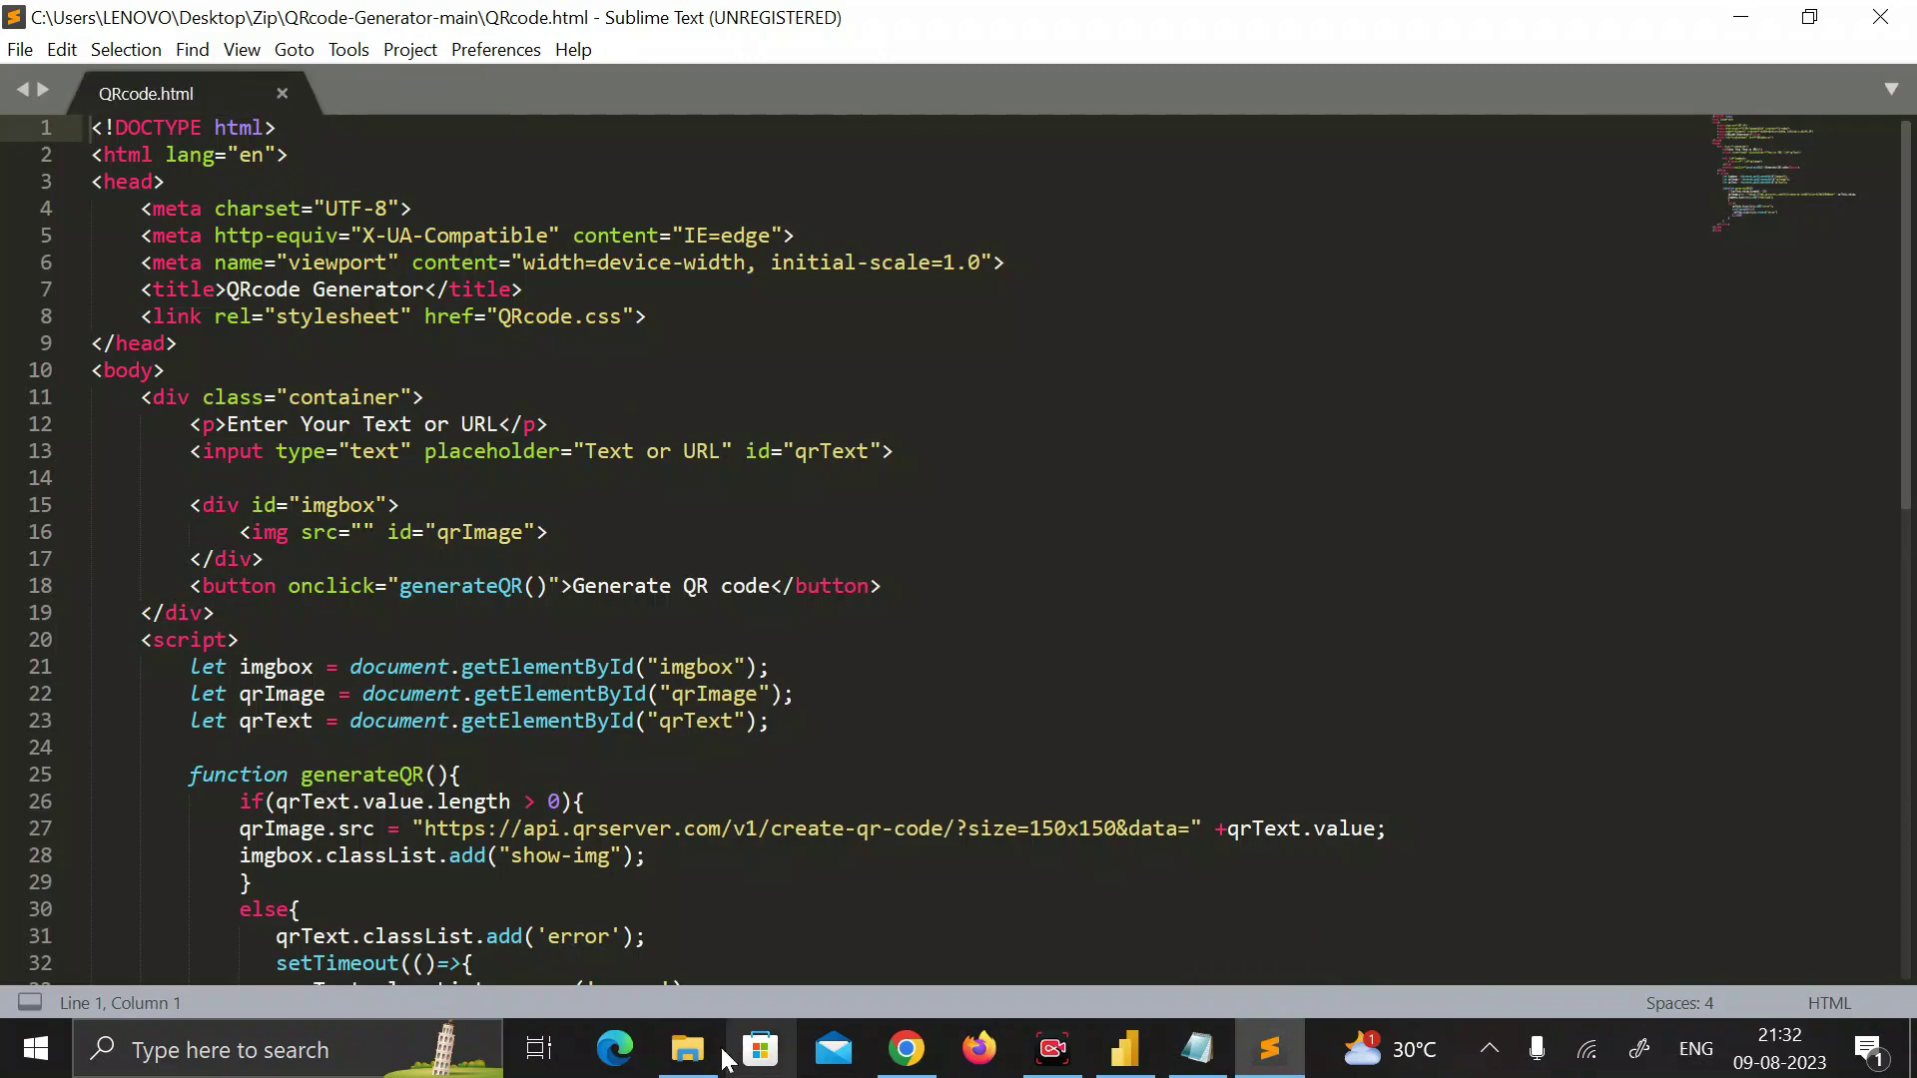
{"action": "left_click", "coordinate": [688, 1048]}
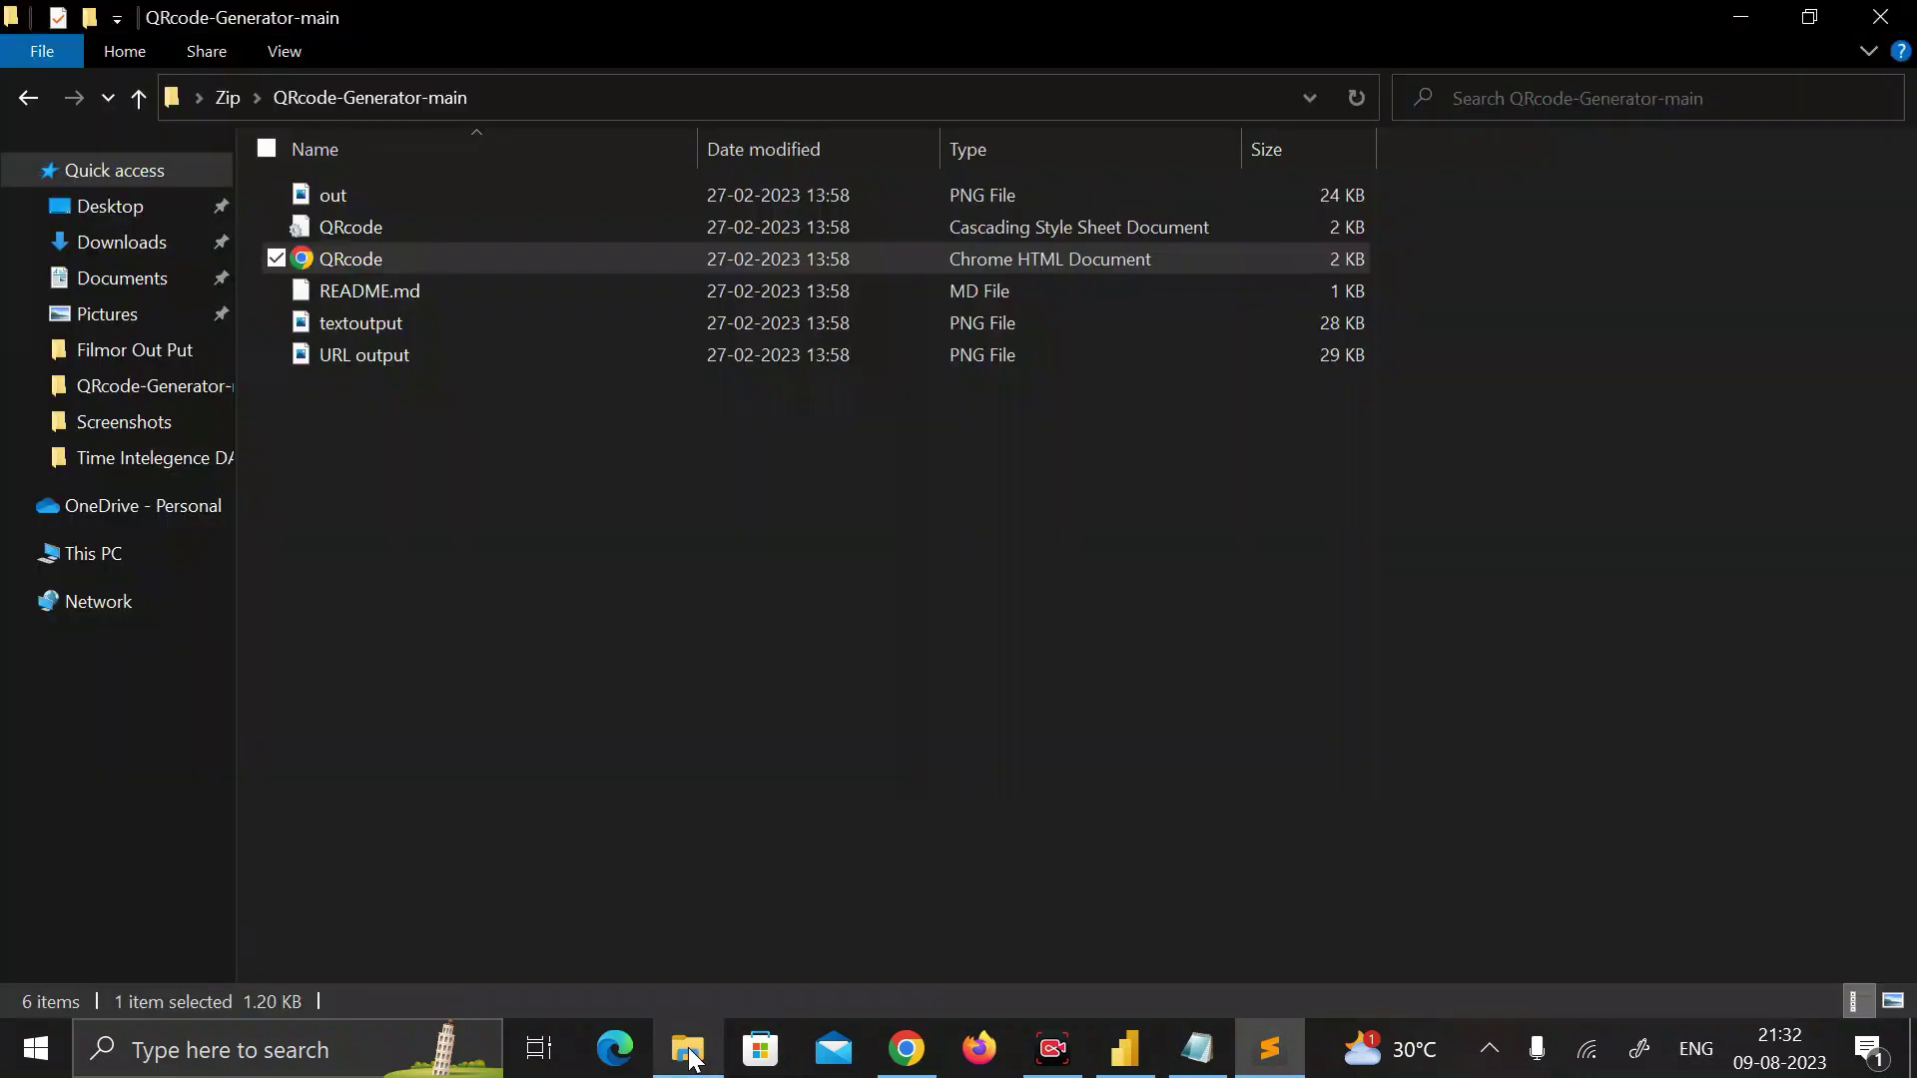
{"action": "left_click", "coordinate": [424, 231]}
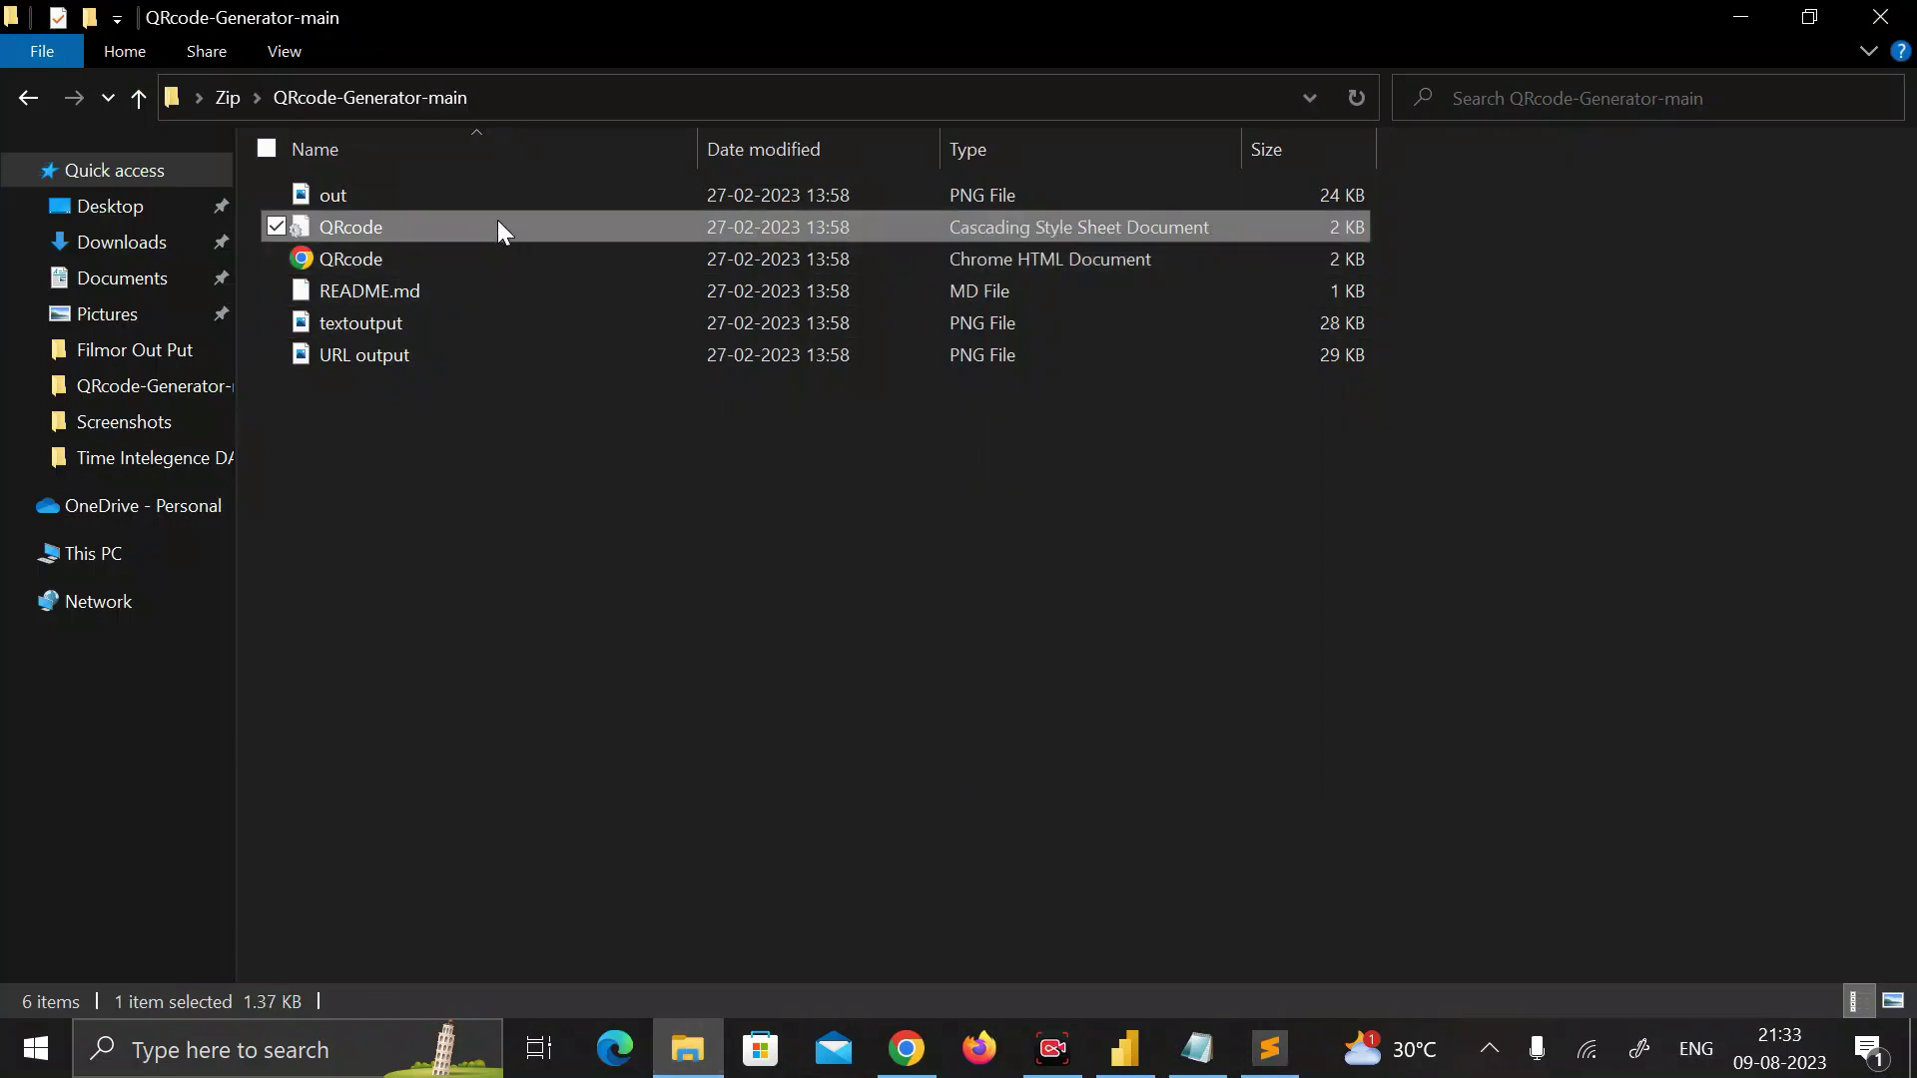
{"action": "left_click_drag", "start_coordinate": [497, 227], "coordinate": [1101, 761]}
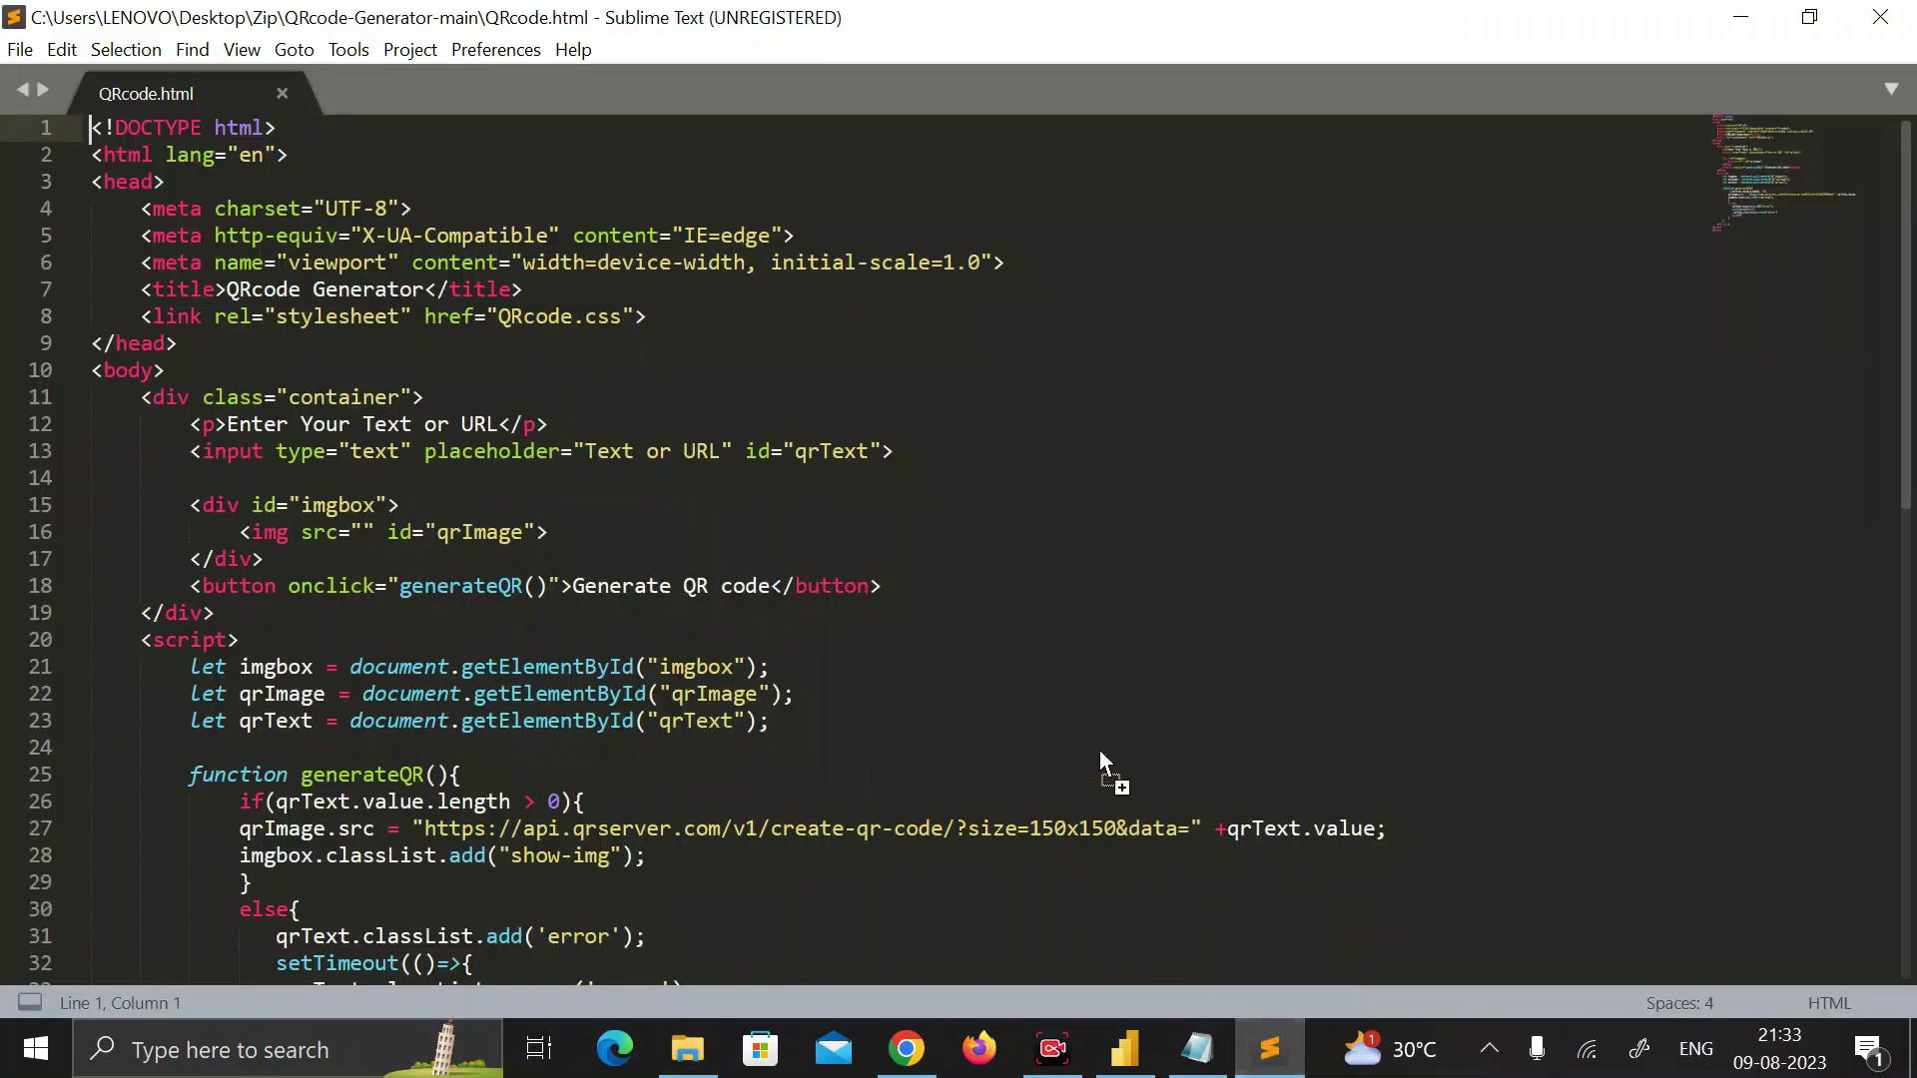
{"action": "left_click_drag", "start_coordinate": [1101, 761], "coordinate": [1084, 530]}
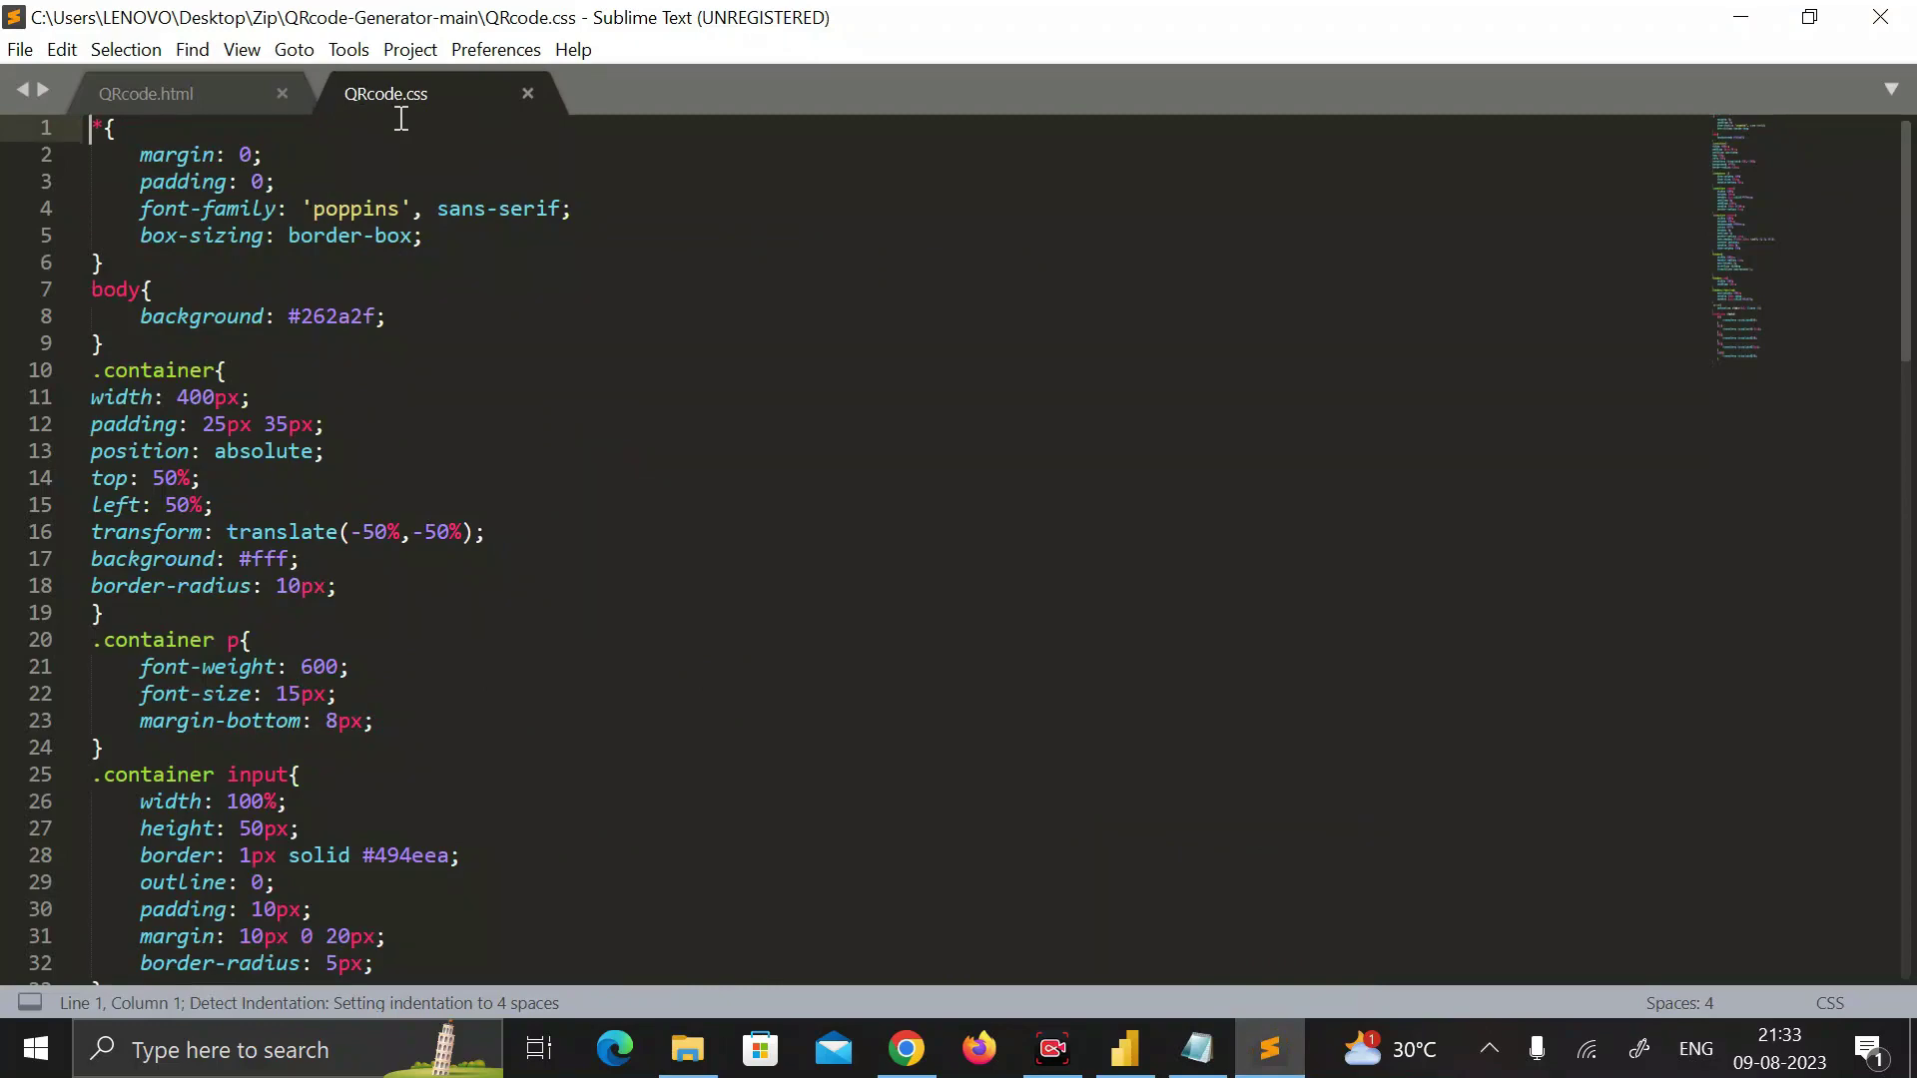
Review both files, highlighting the QRcode.css stylesheet link in the HTML, then return to the project folder
{"action": "left_click", "coordinate": [146, 93]}
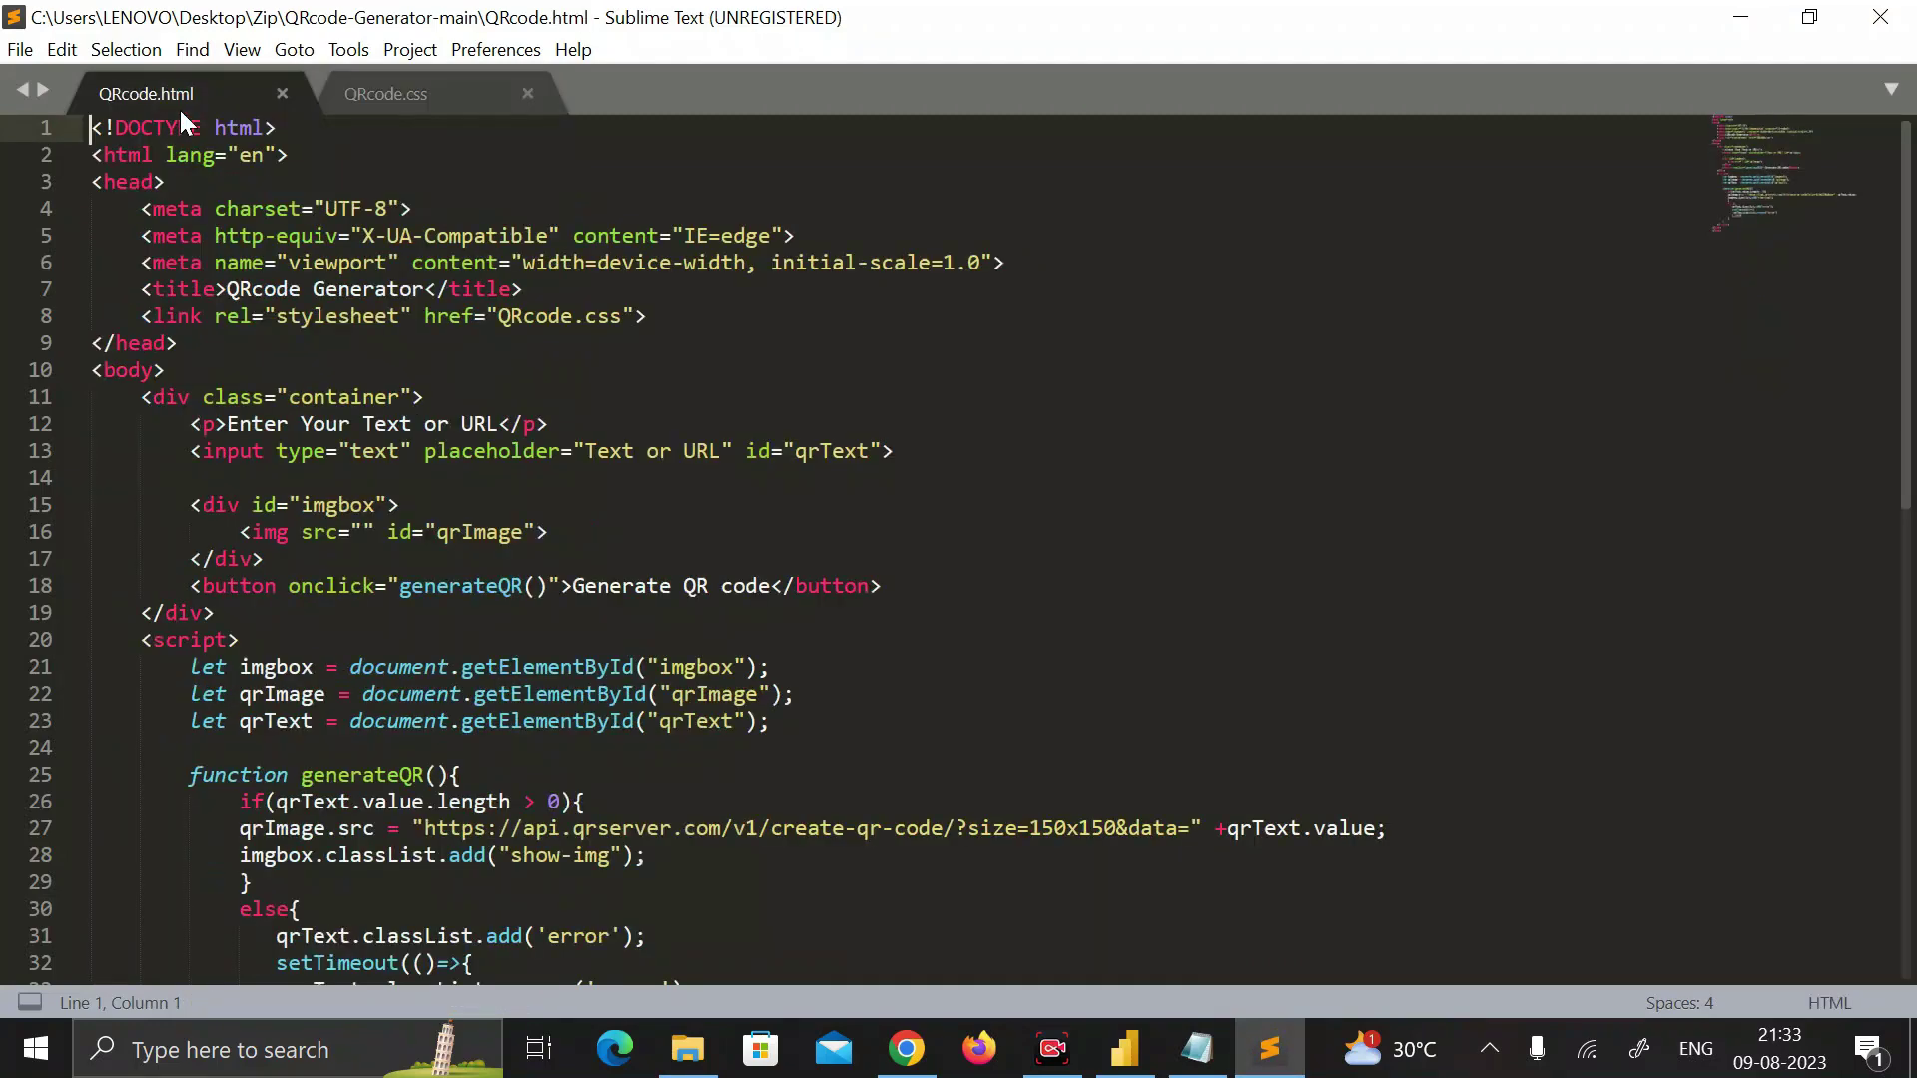
{"action": "left_click", "coordinate": [385, 93]}
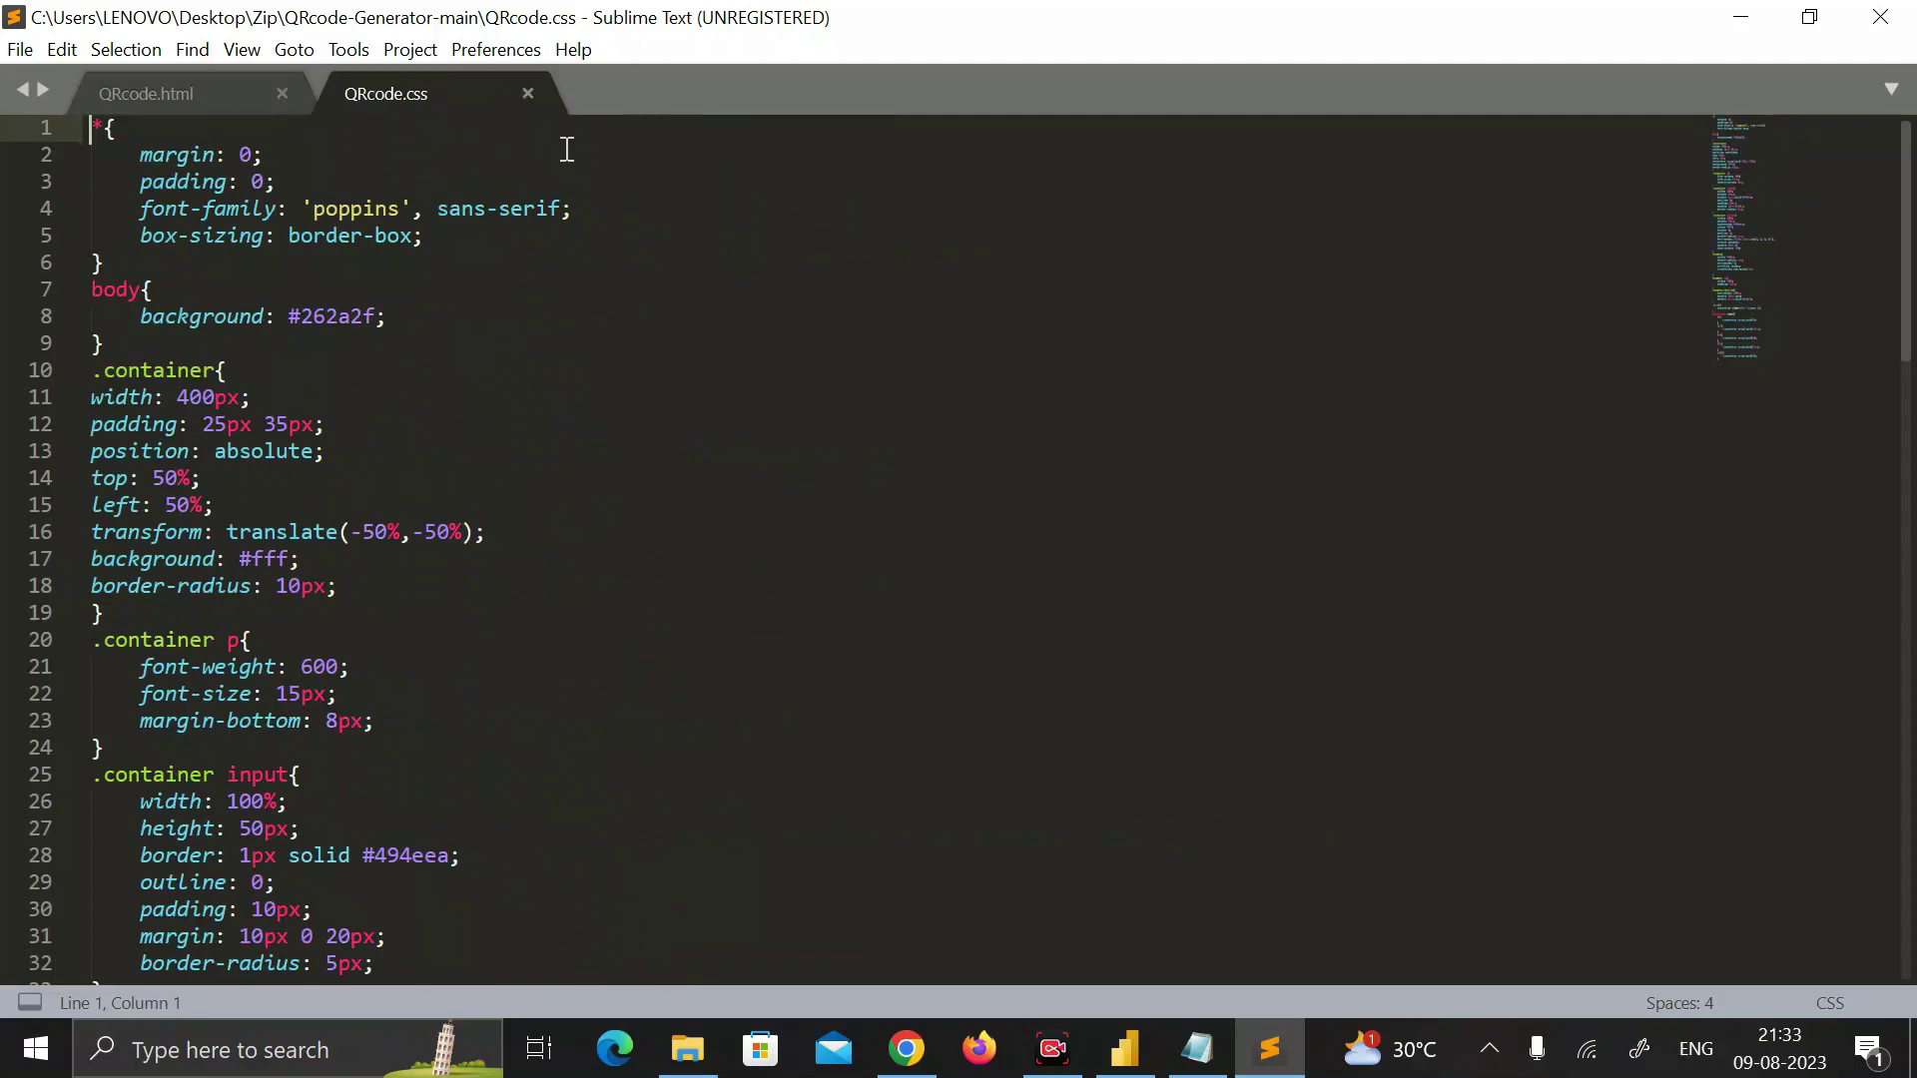
{"action": "left_click", "coordinate": [185, 93]}
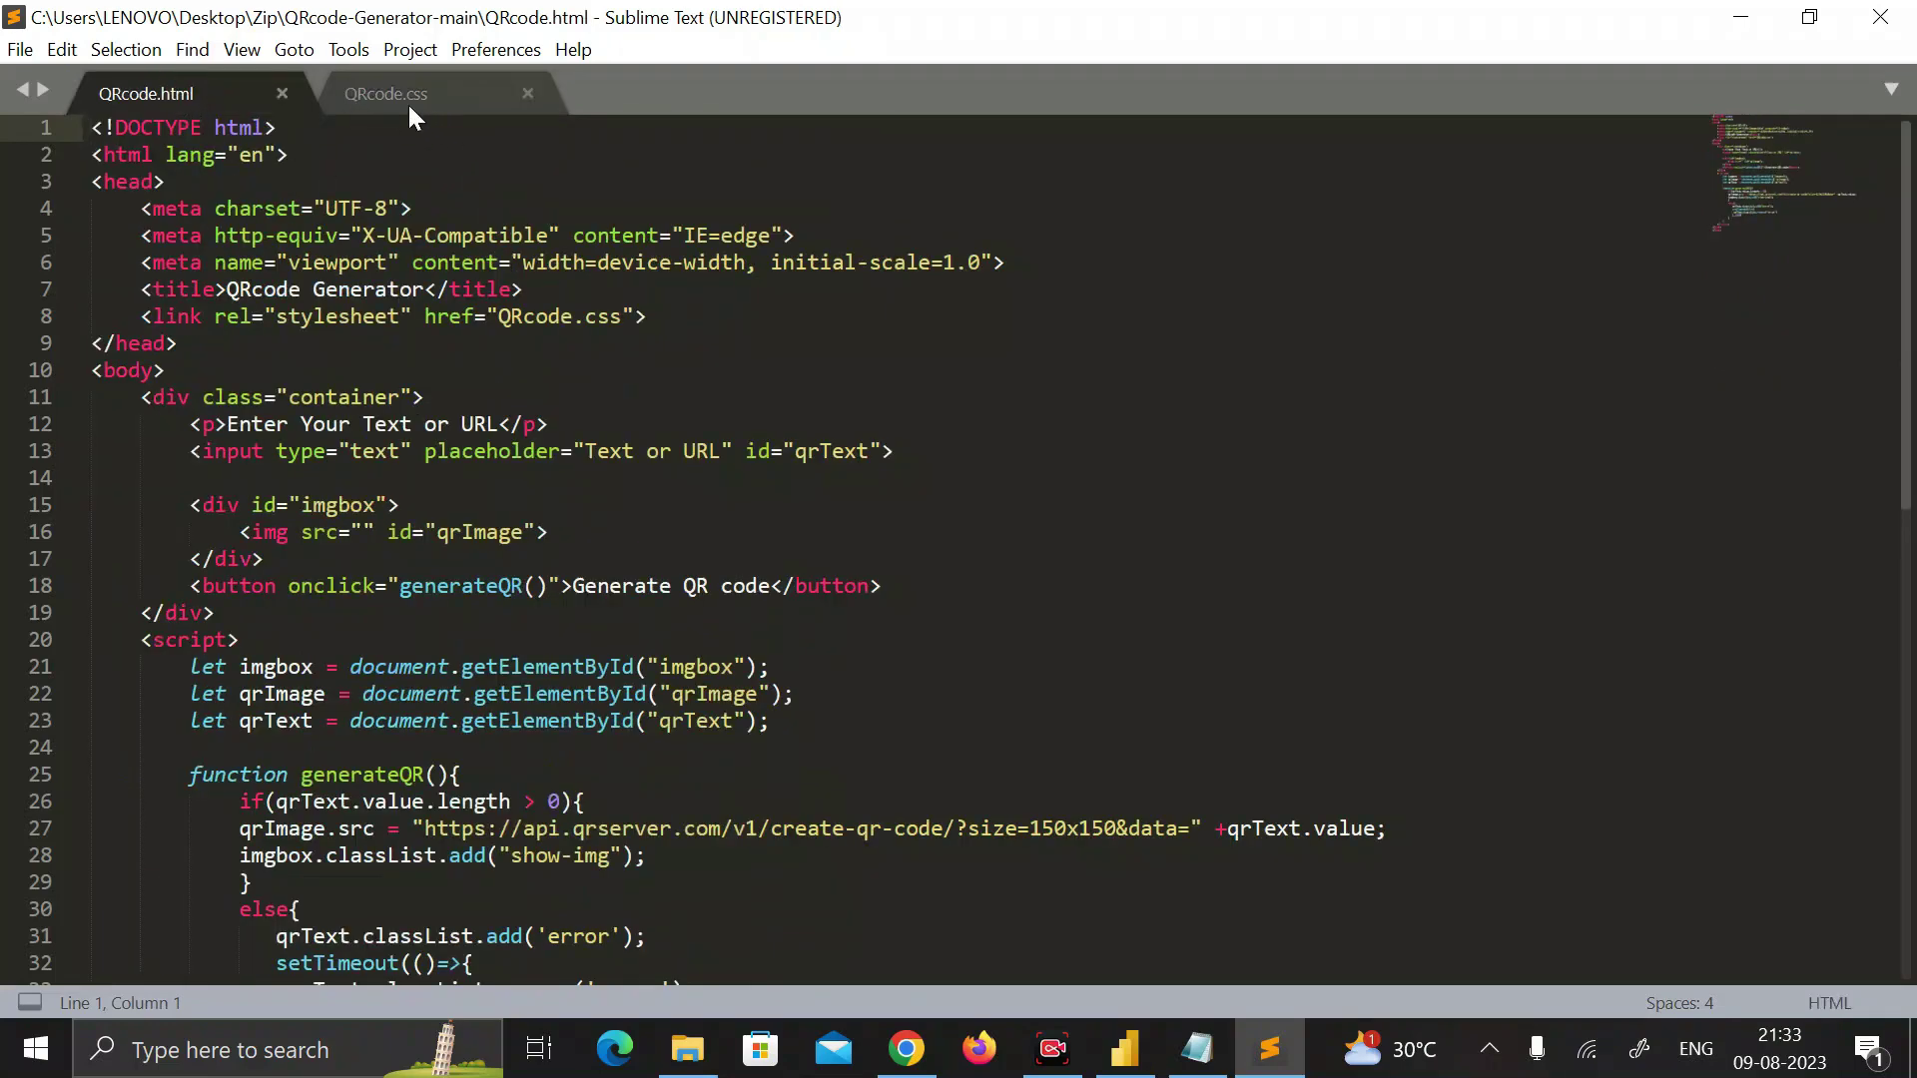
{"action": "left_click_drag", "start_coordinate": [499, 316], "coordinate": [621, 315]}
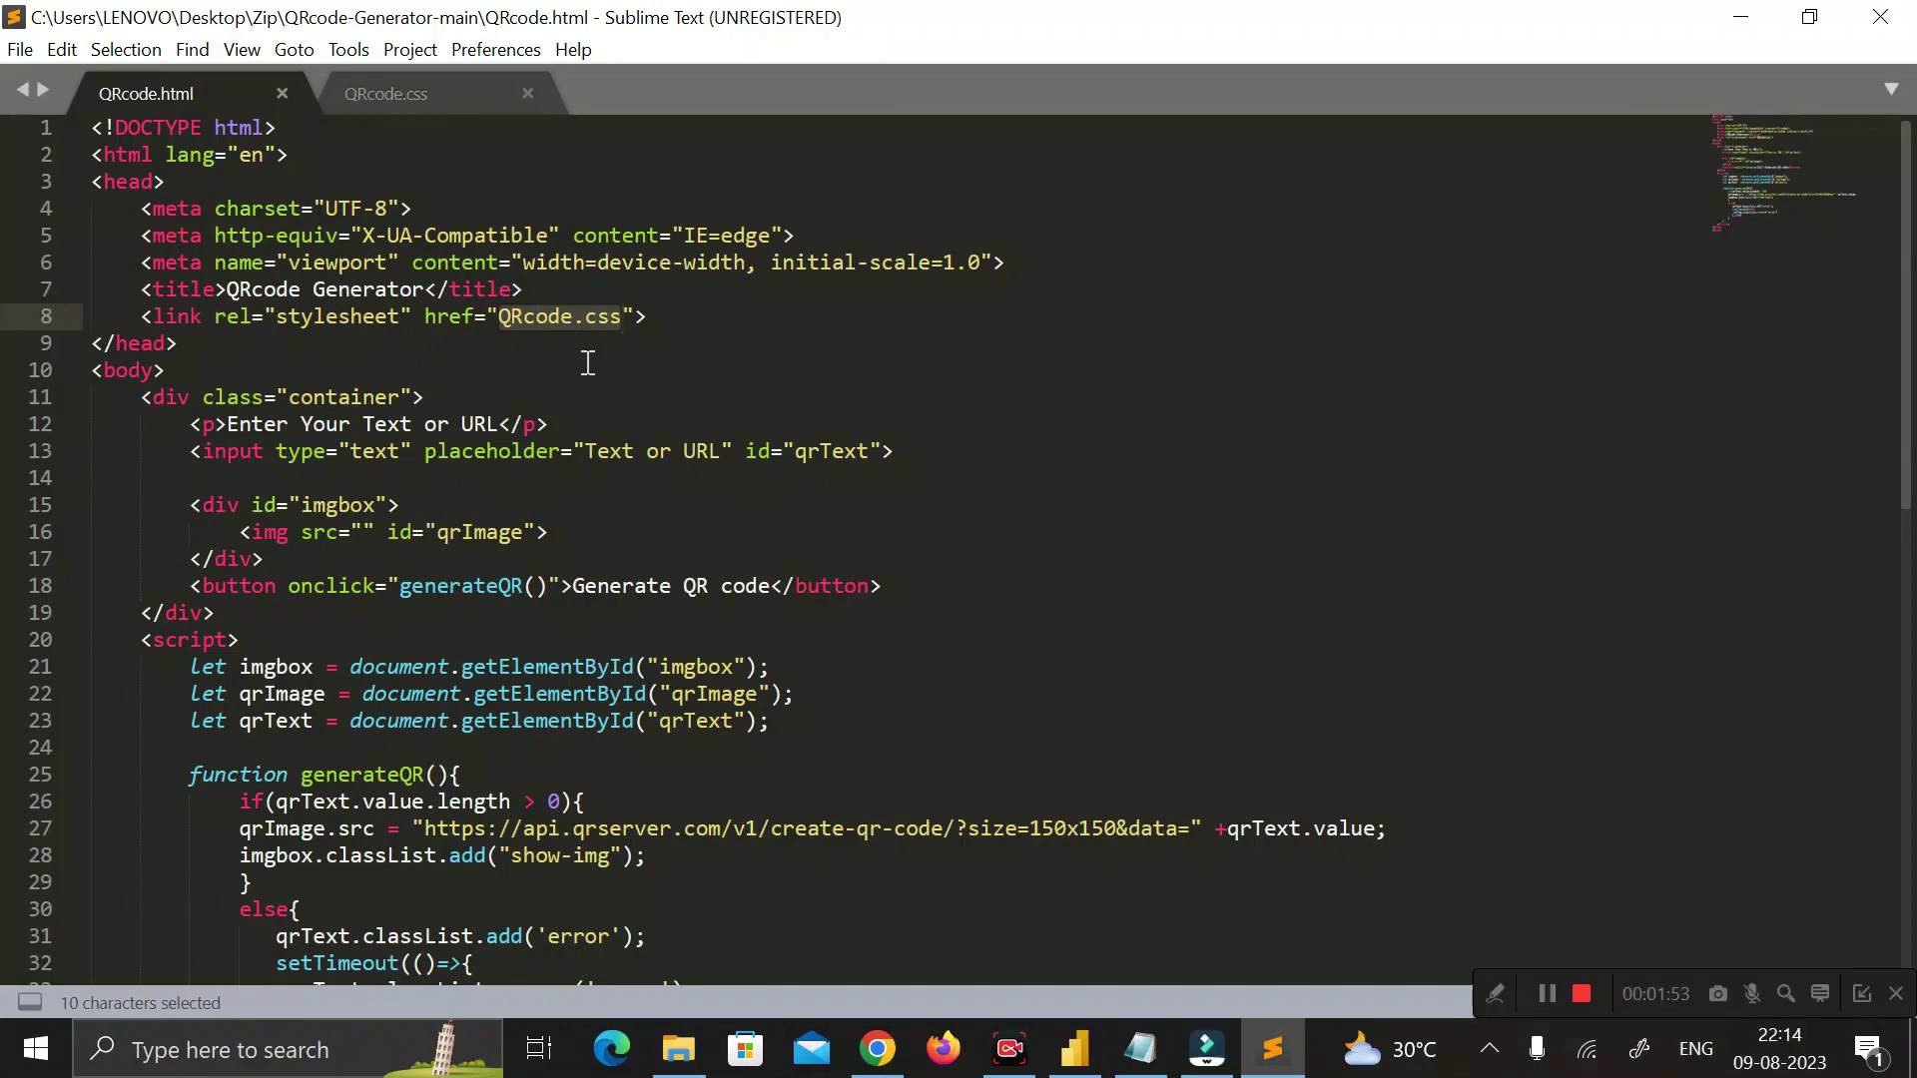
{"action": "left_click", "coordinate": [678, 1049]}
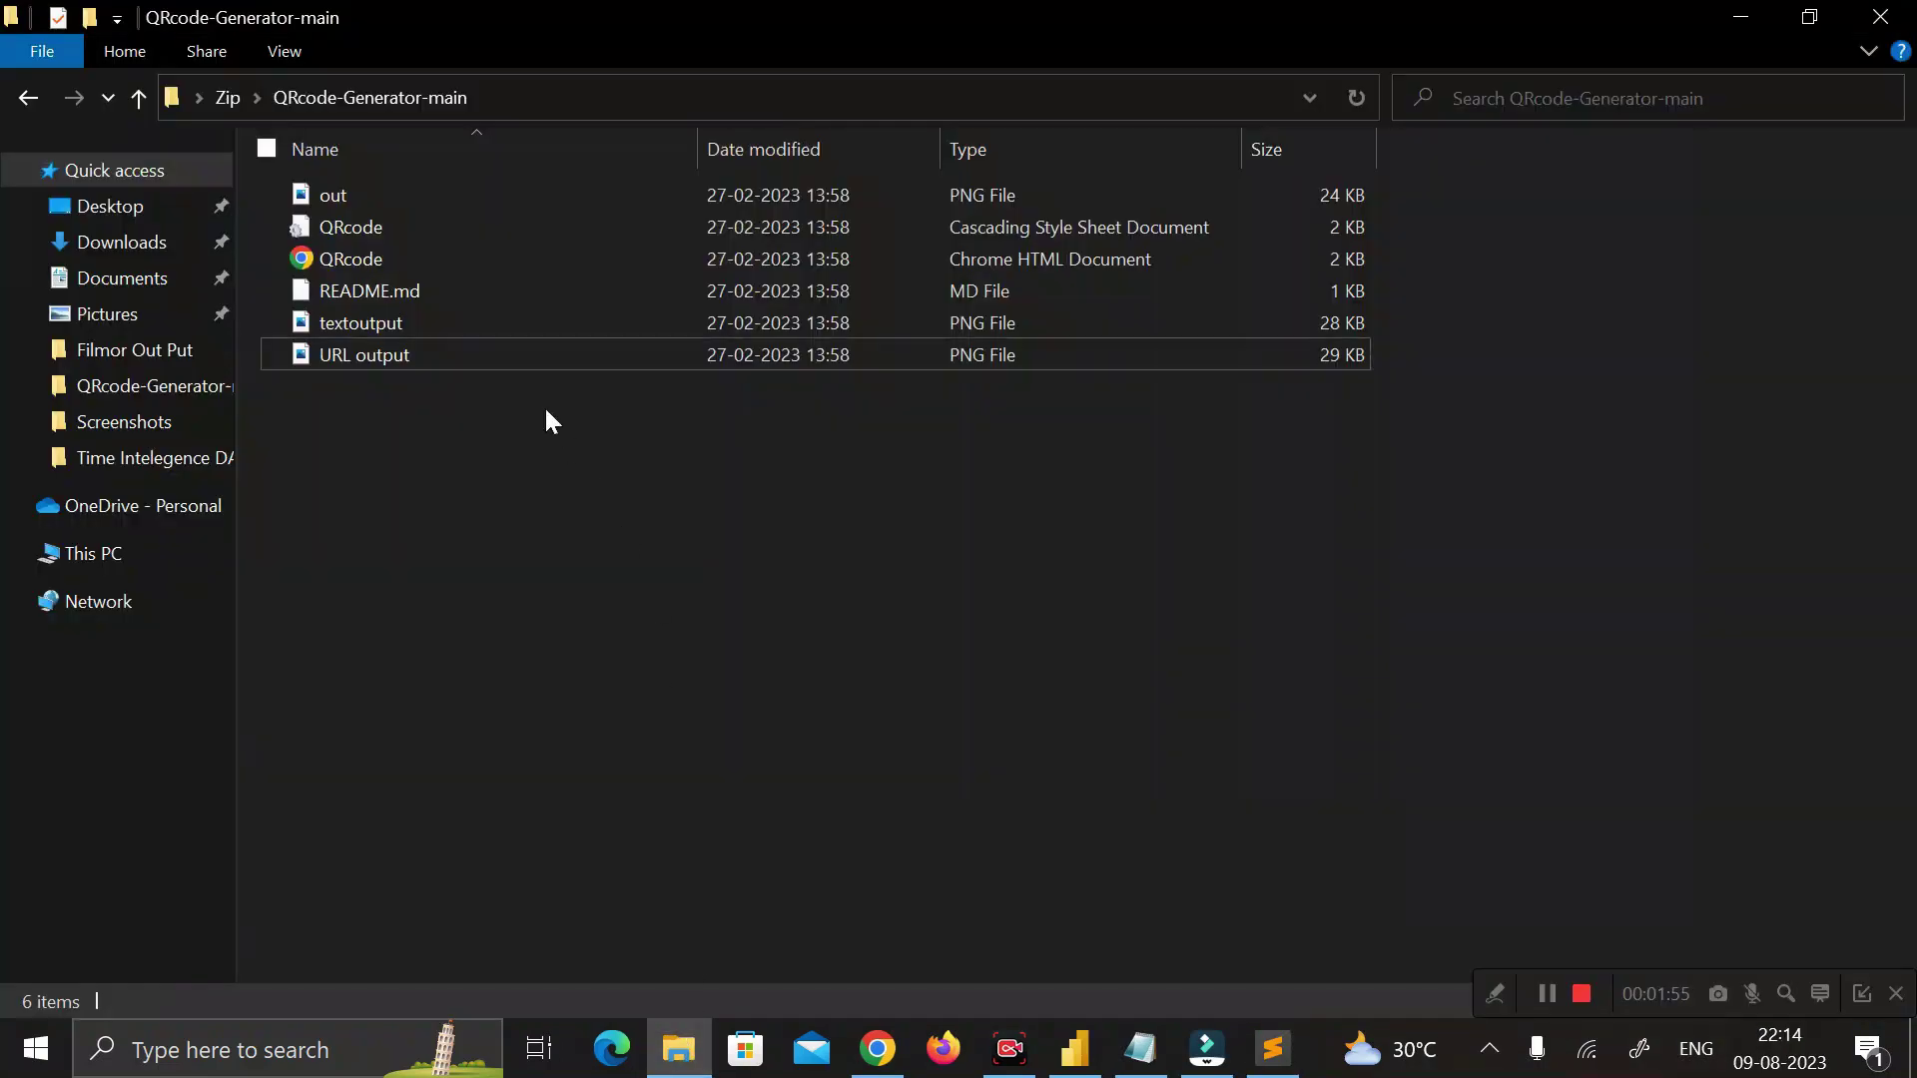
{"action": "mouse_move", "coordinate": [365, 355]}
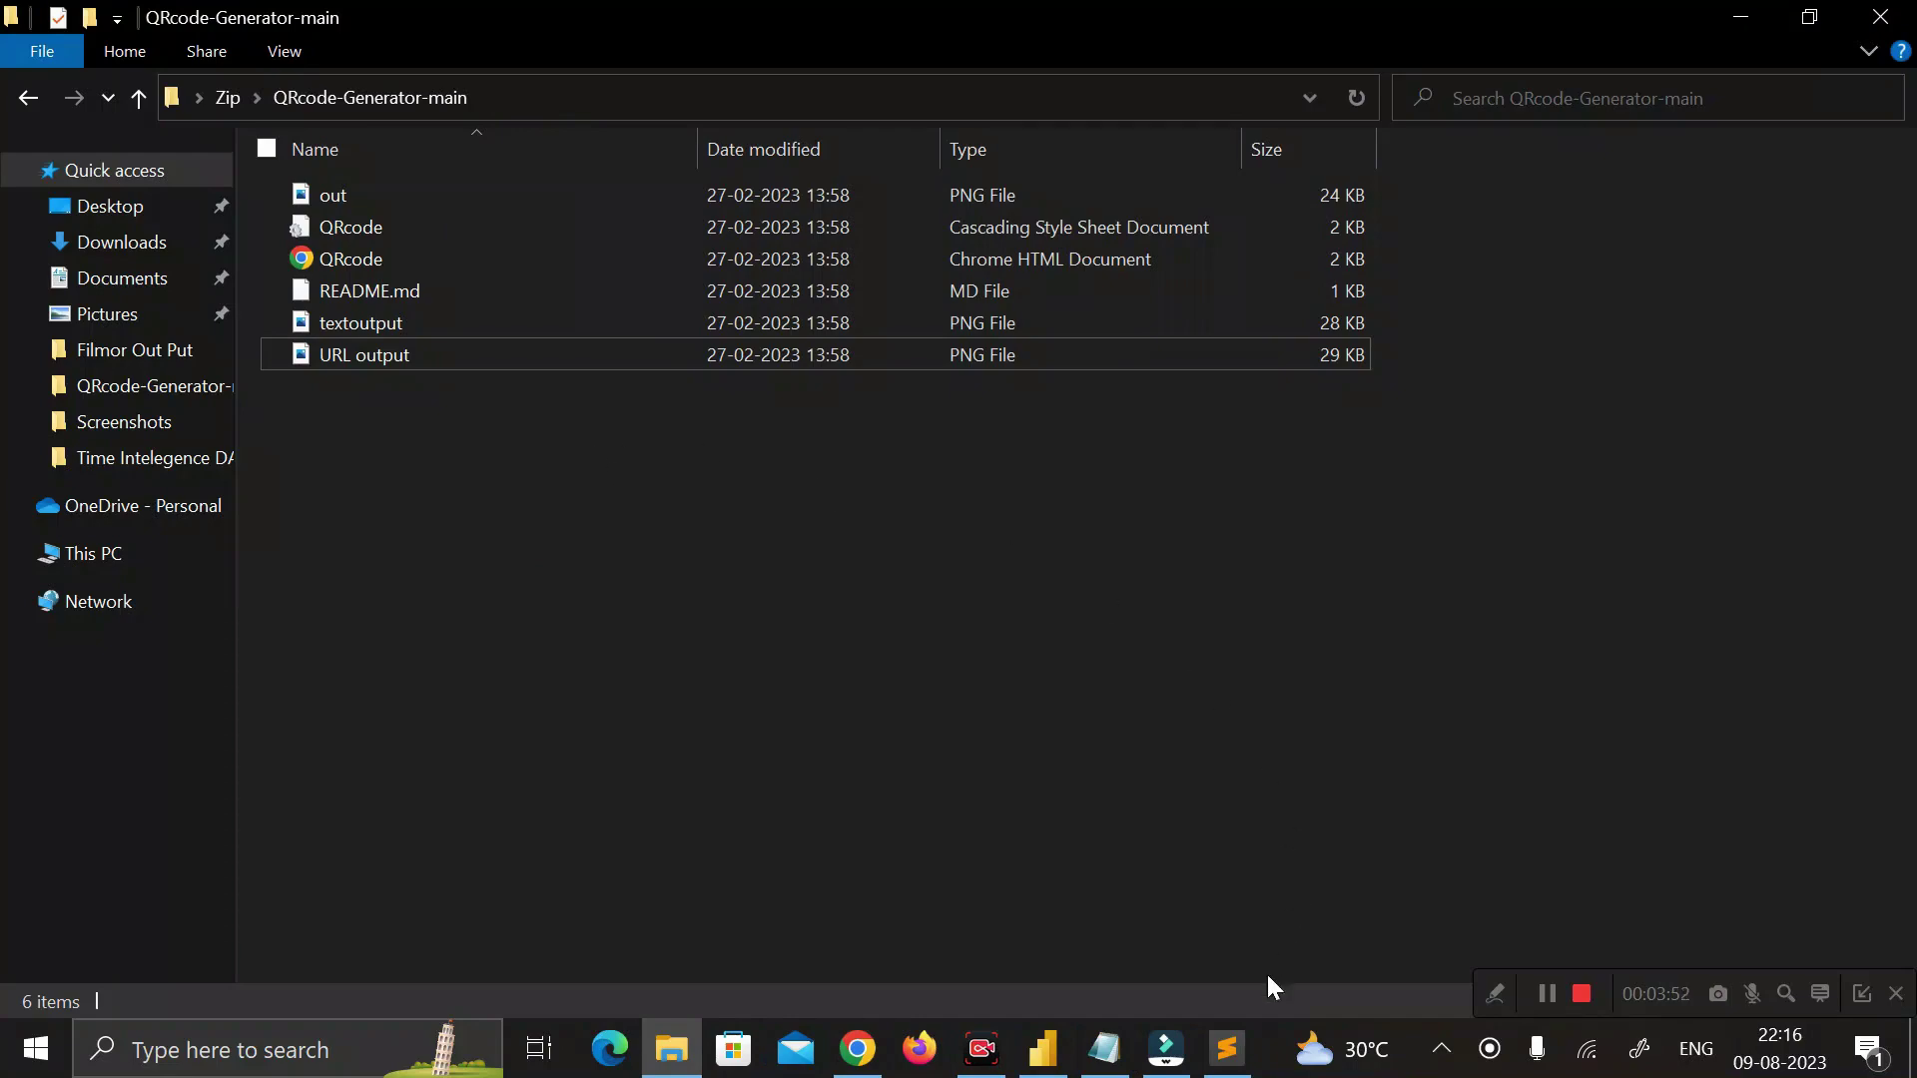
Glance over the HTML and CSS code, then run QRcode.html in Chrome as the QR code generator page
{"action": "left_click", "coordinate": [1227, 1049]}
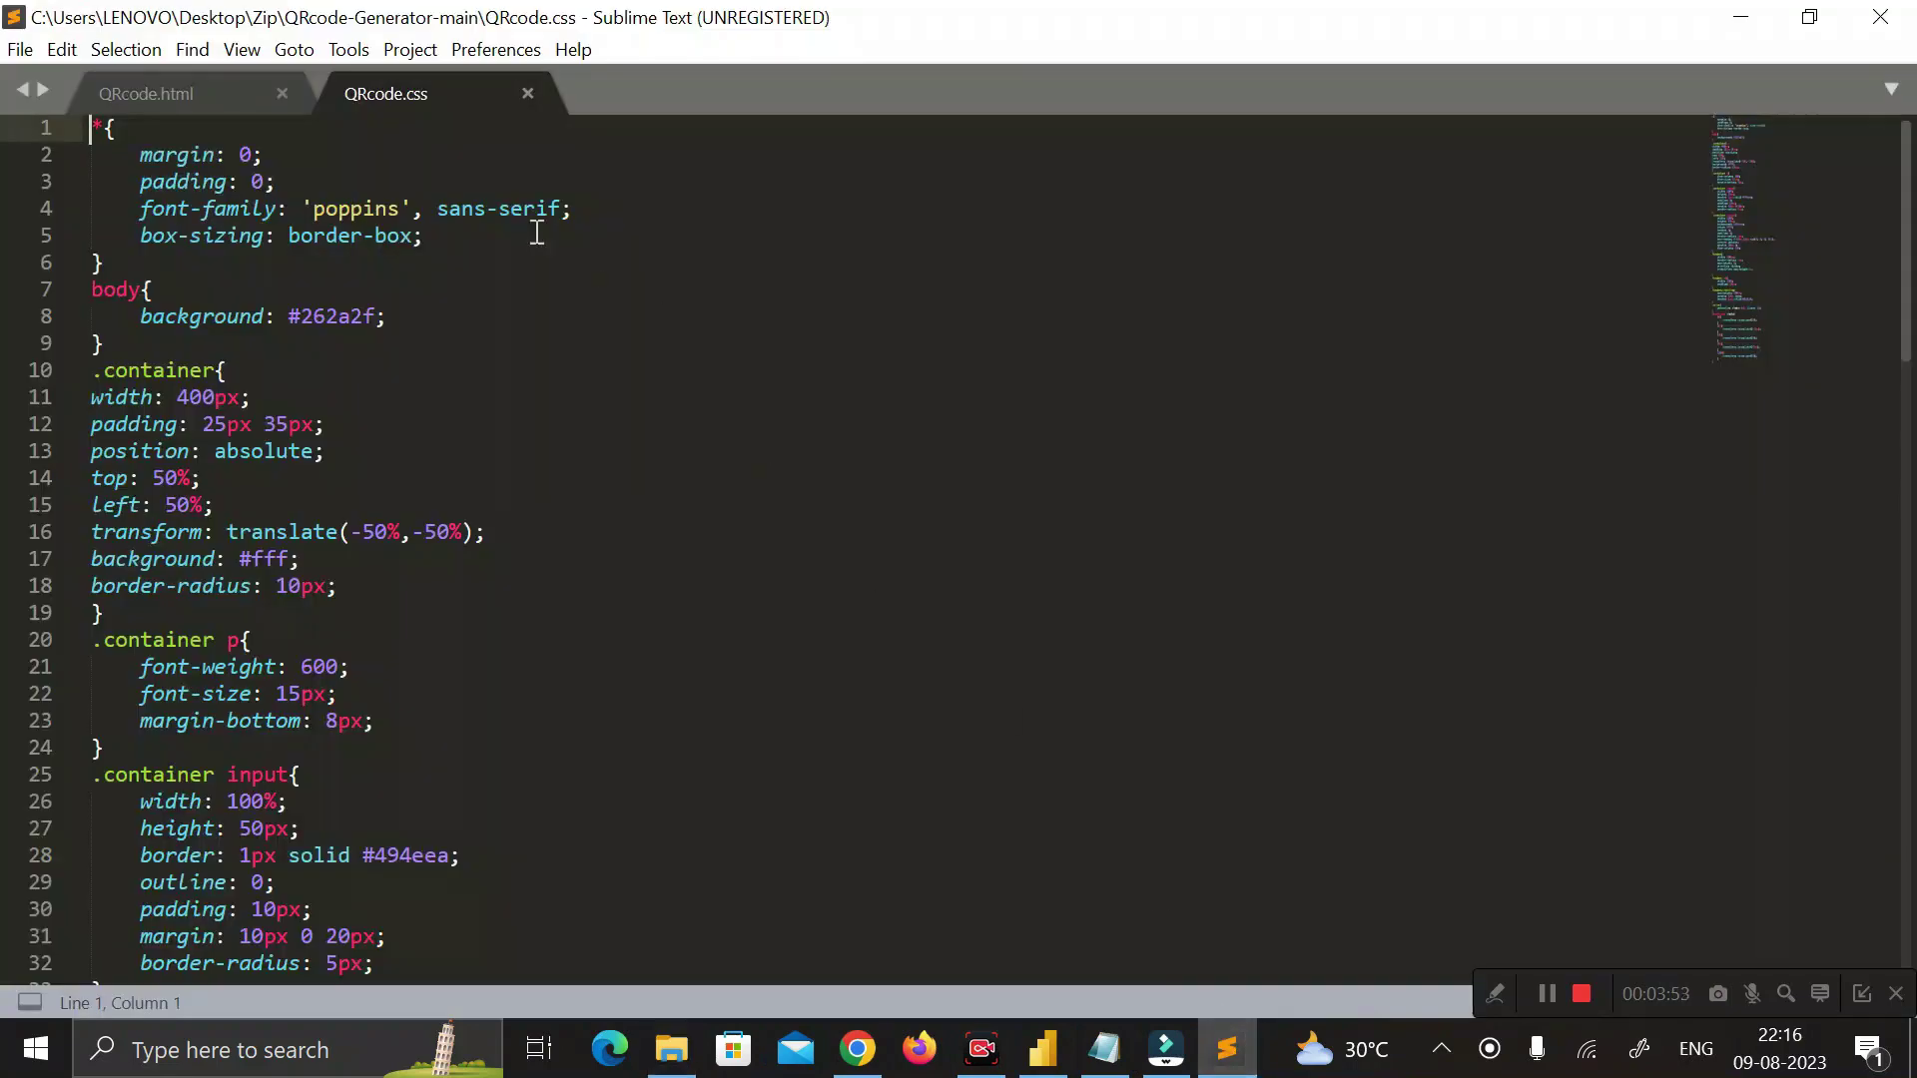
{"action": "left_click", "coordinate": [163, 101]}
{"action": "left_click", "coordinate": [400, 99]}
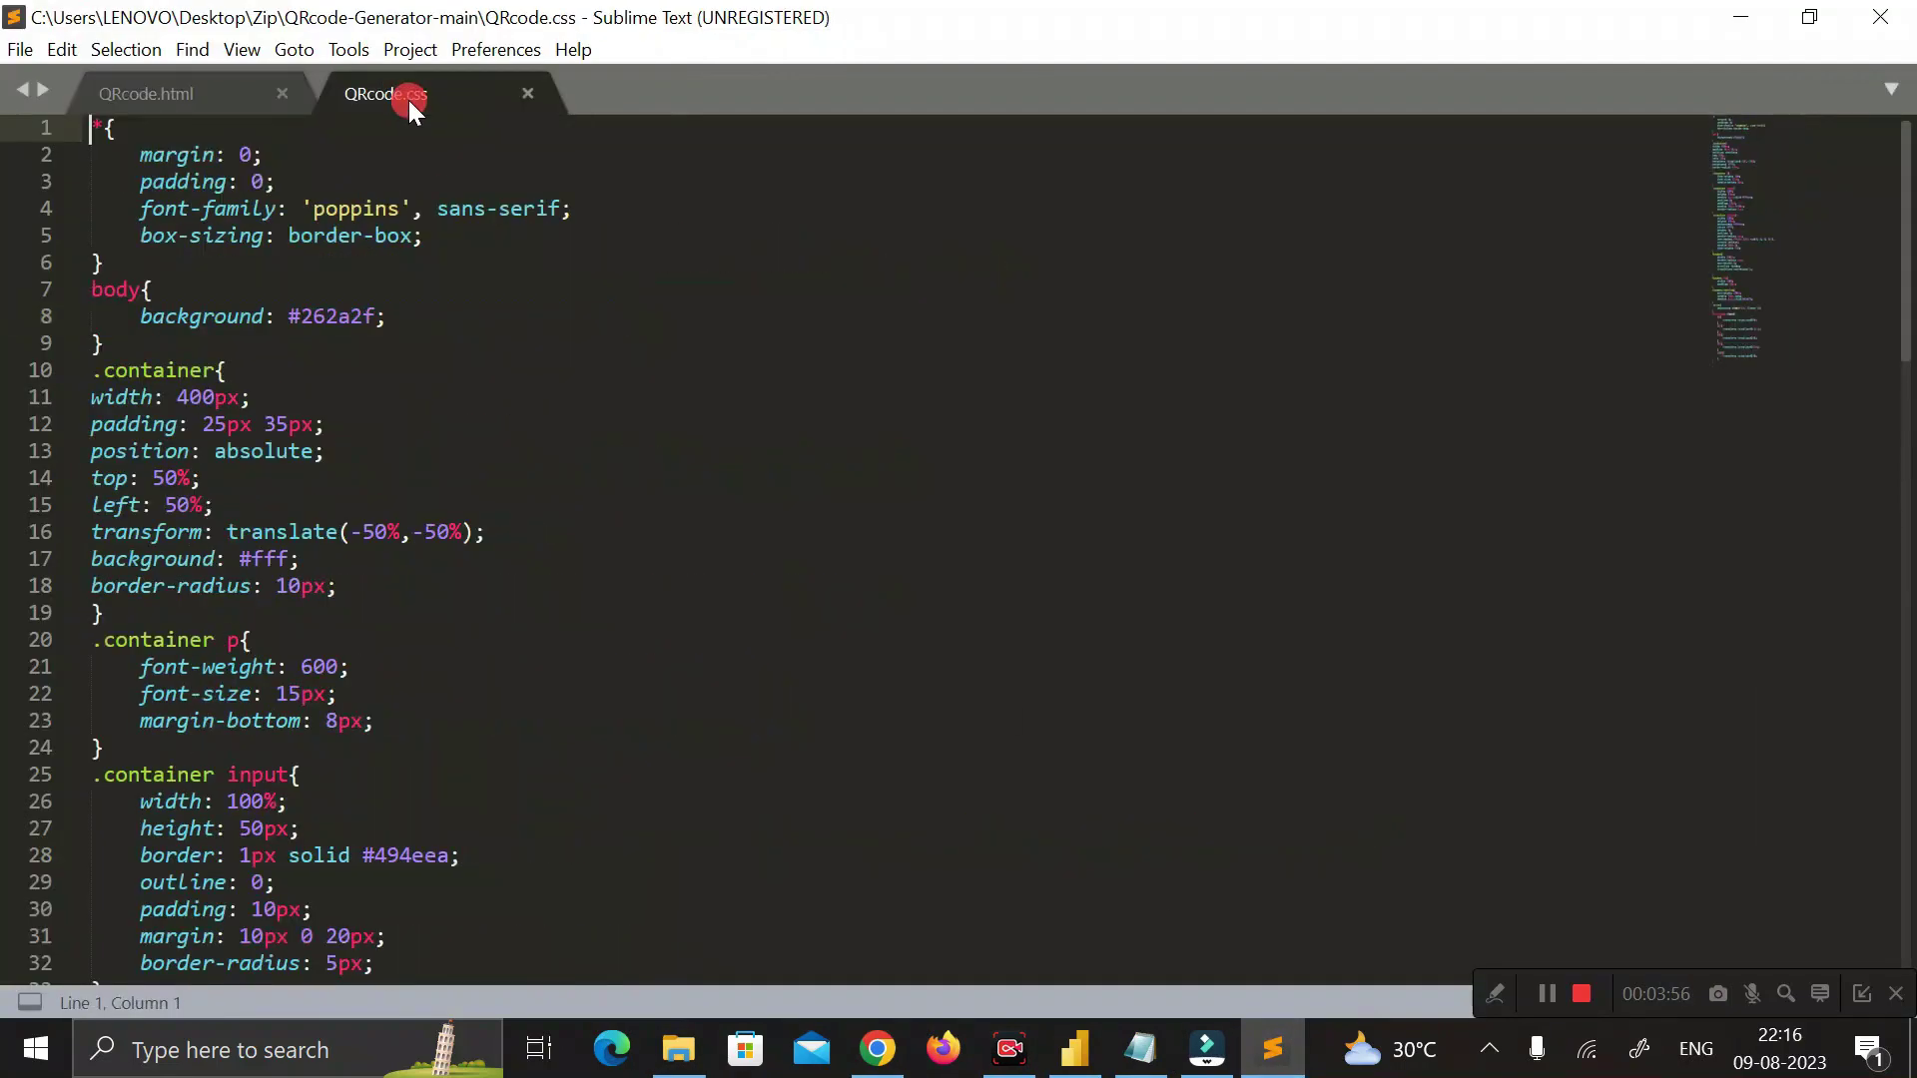
{"action": "left_click", "coordinate": [678, 1053]}
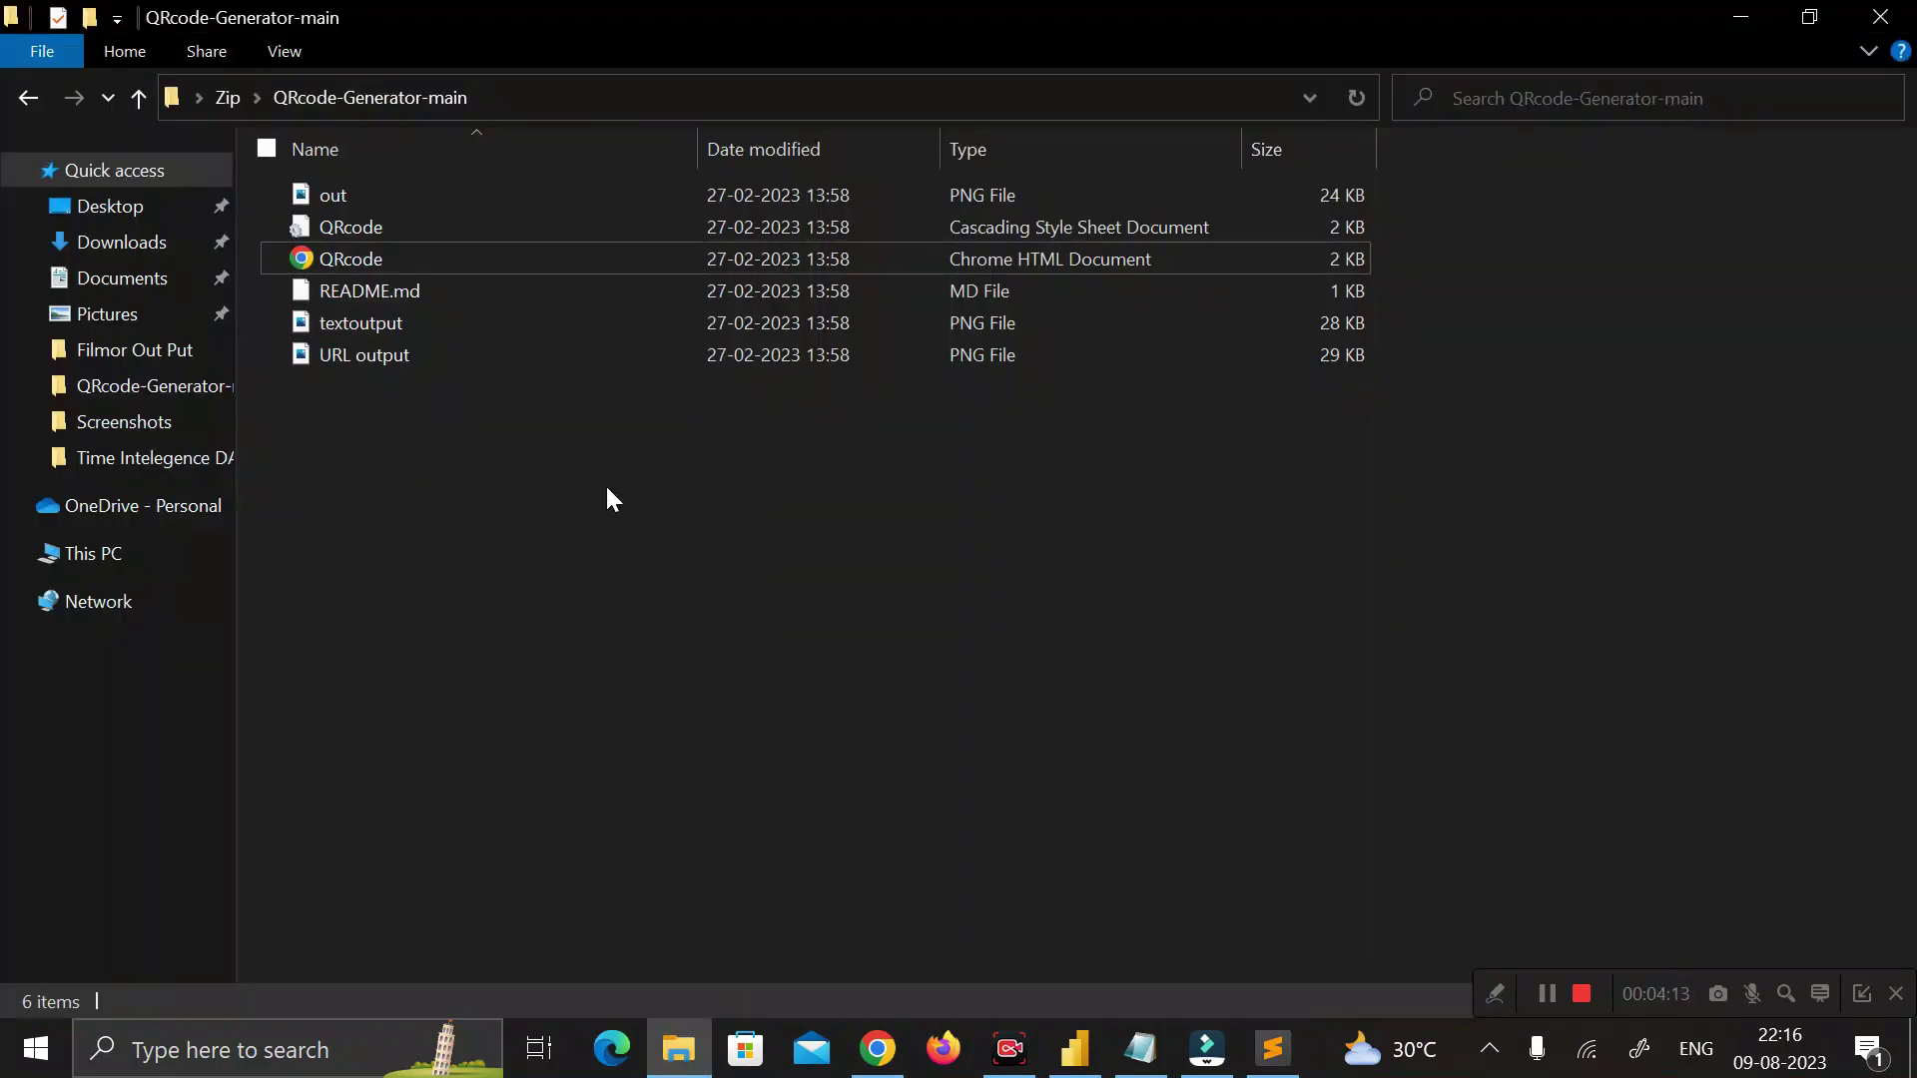
{"action": "double_click", "coordinate": [486, 259]}
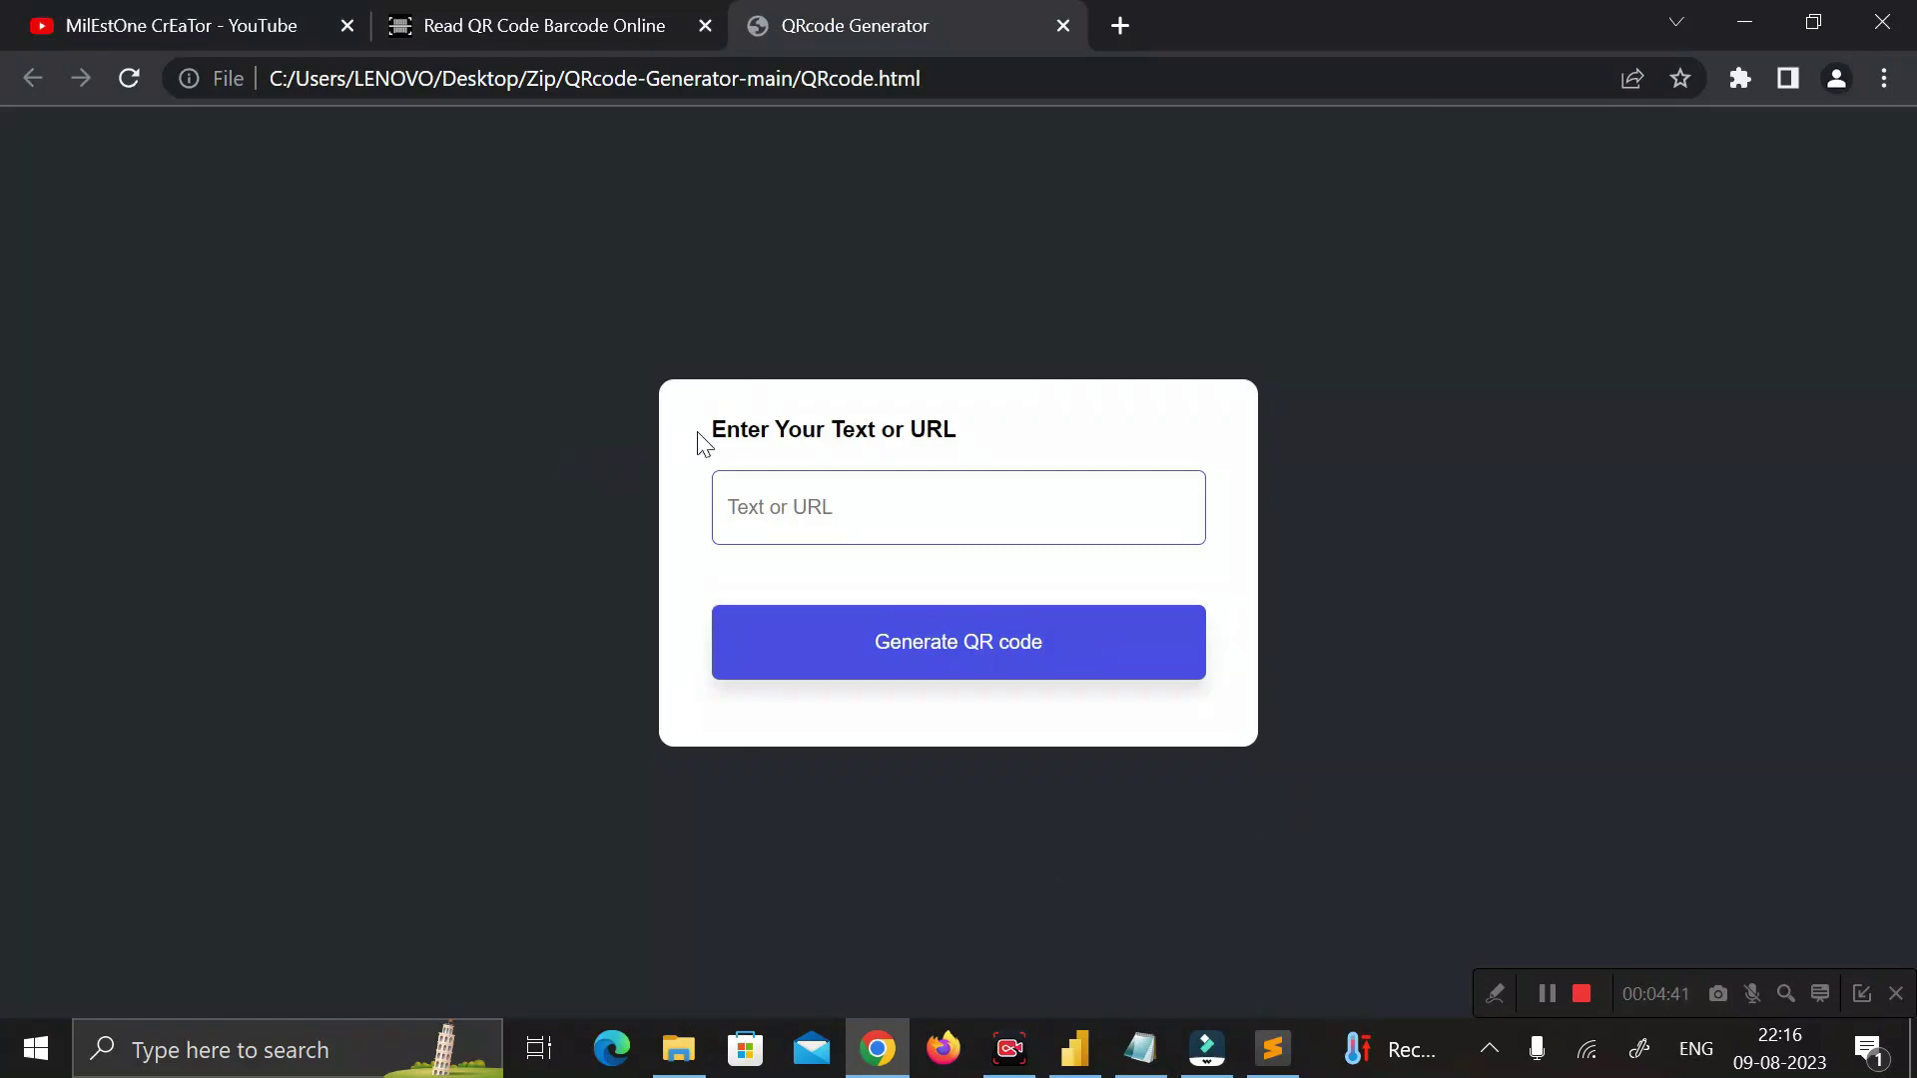
{"action": "left_click_drag", "start_coordinate": [709, 435], "coordinate": [964, 433]}
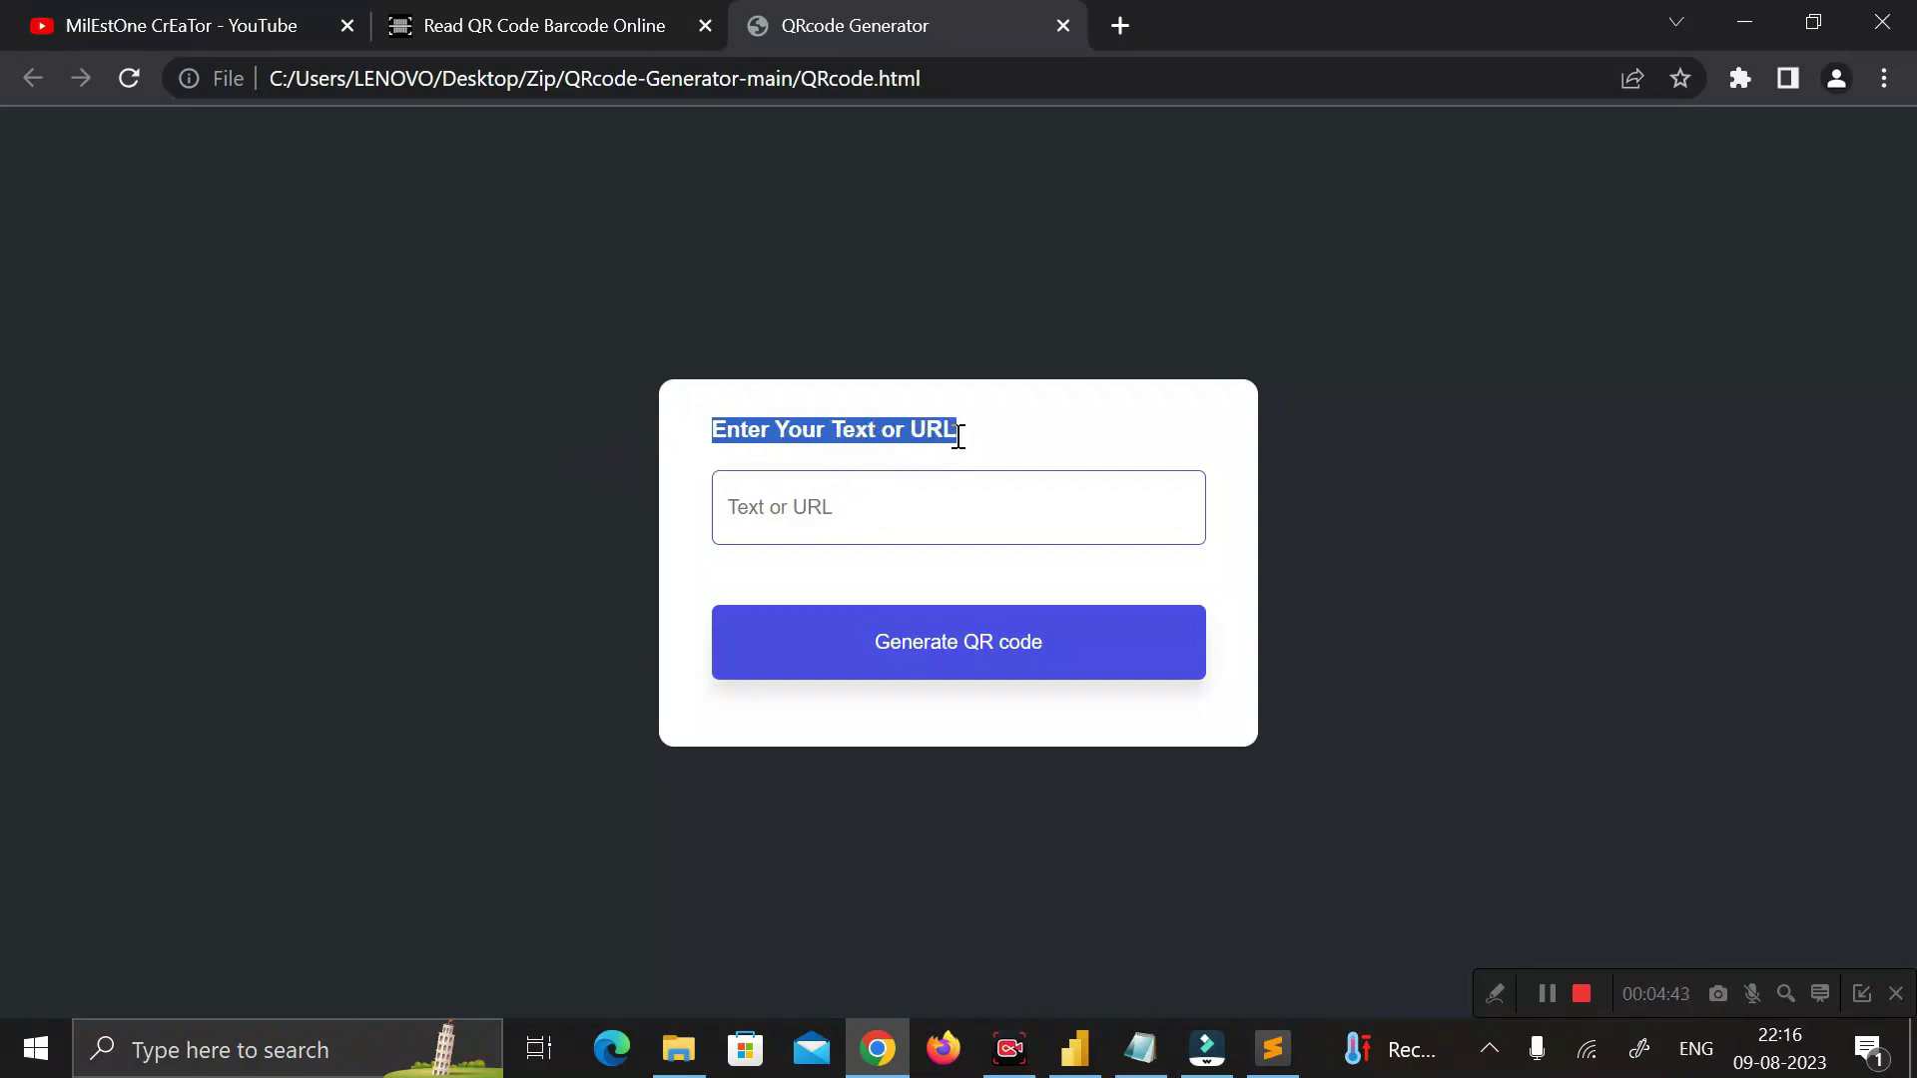
Copy the YouTube channel address from its tab's address bar
{"action": "left_click", "coordinate": [181, 26]}
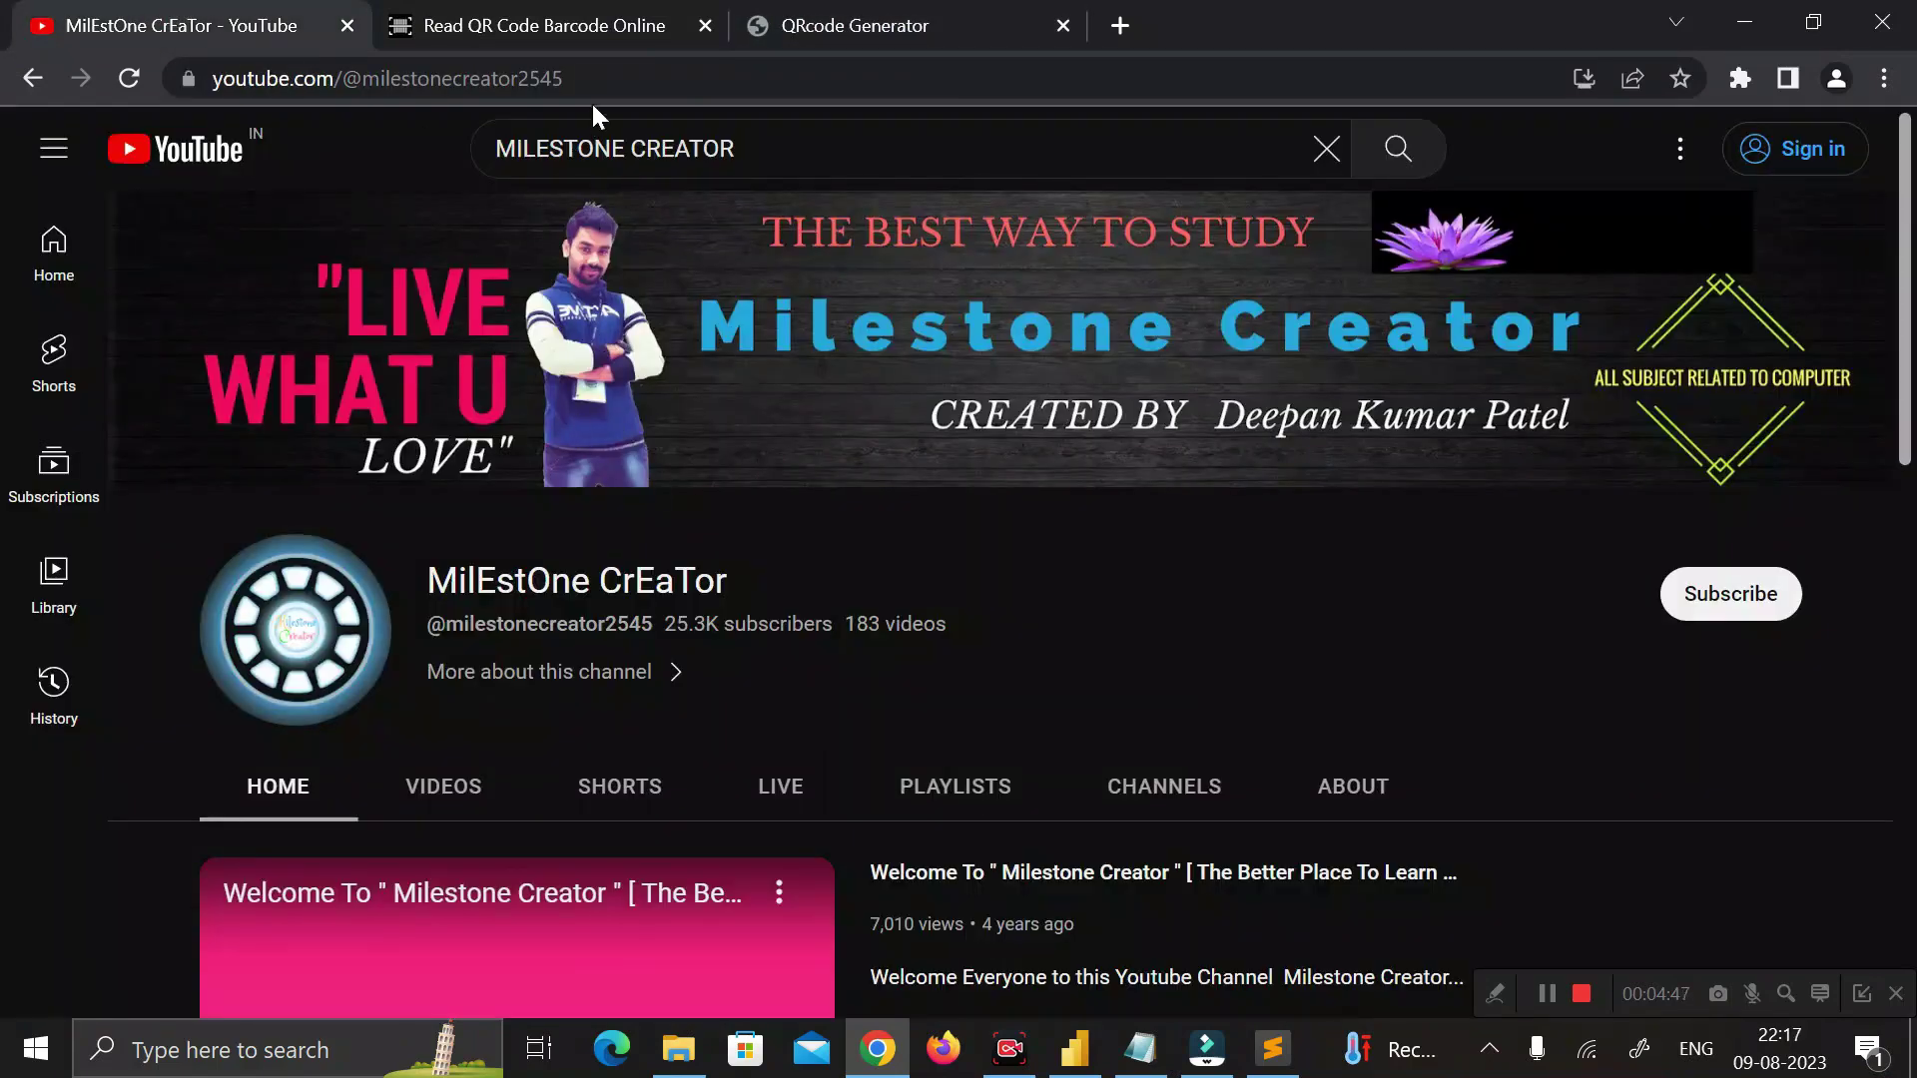
{"action": "left_click", "coordinate": [609, 78]}
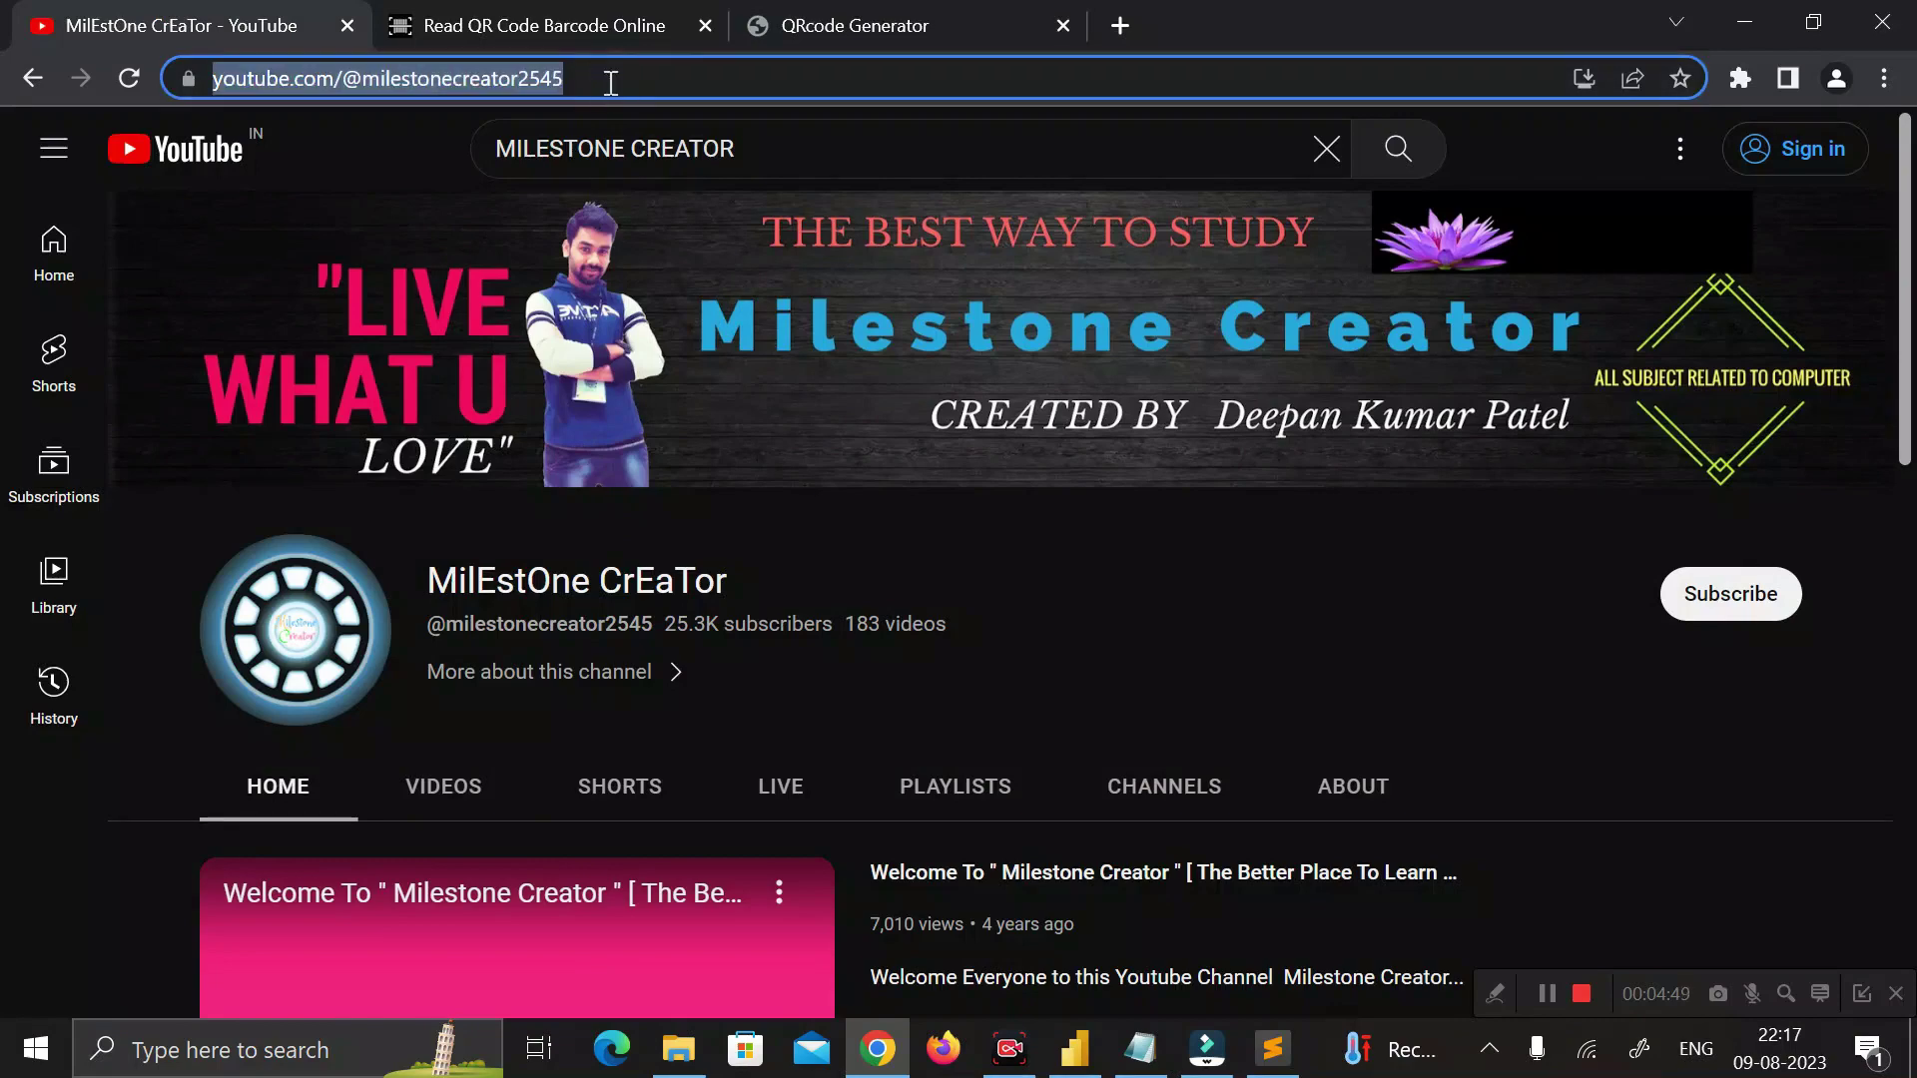
{"action": "right_click", "coordinate": [541, 76]}
{"action": "left_click", "coordinate": [634, 232]}
{"action": "left_click", "coordinate": [839, 25]}
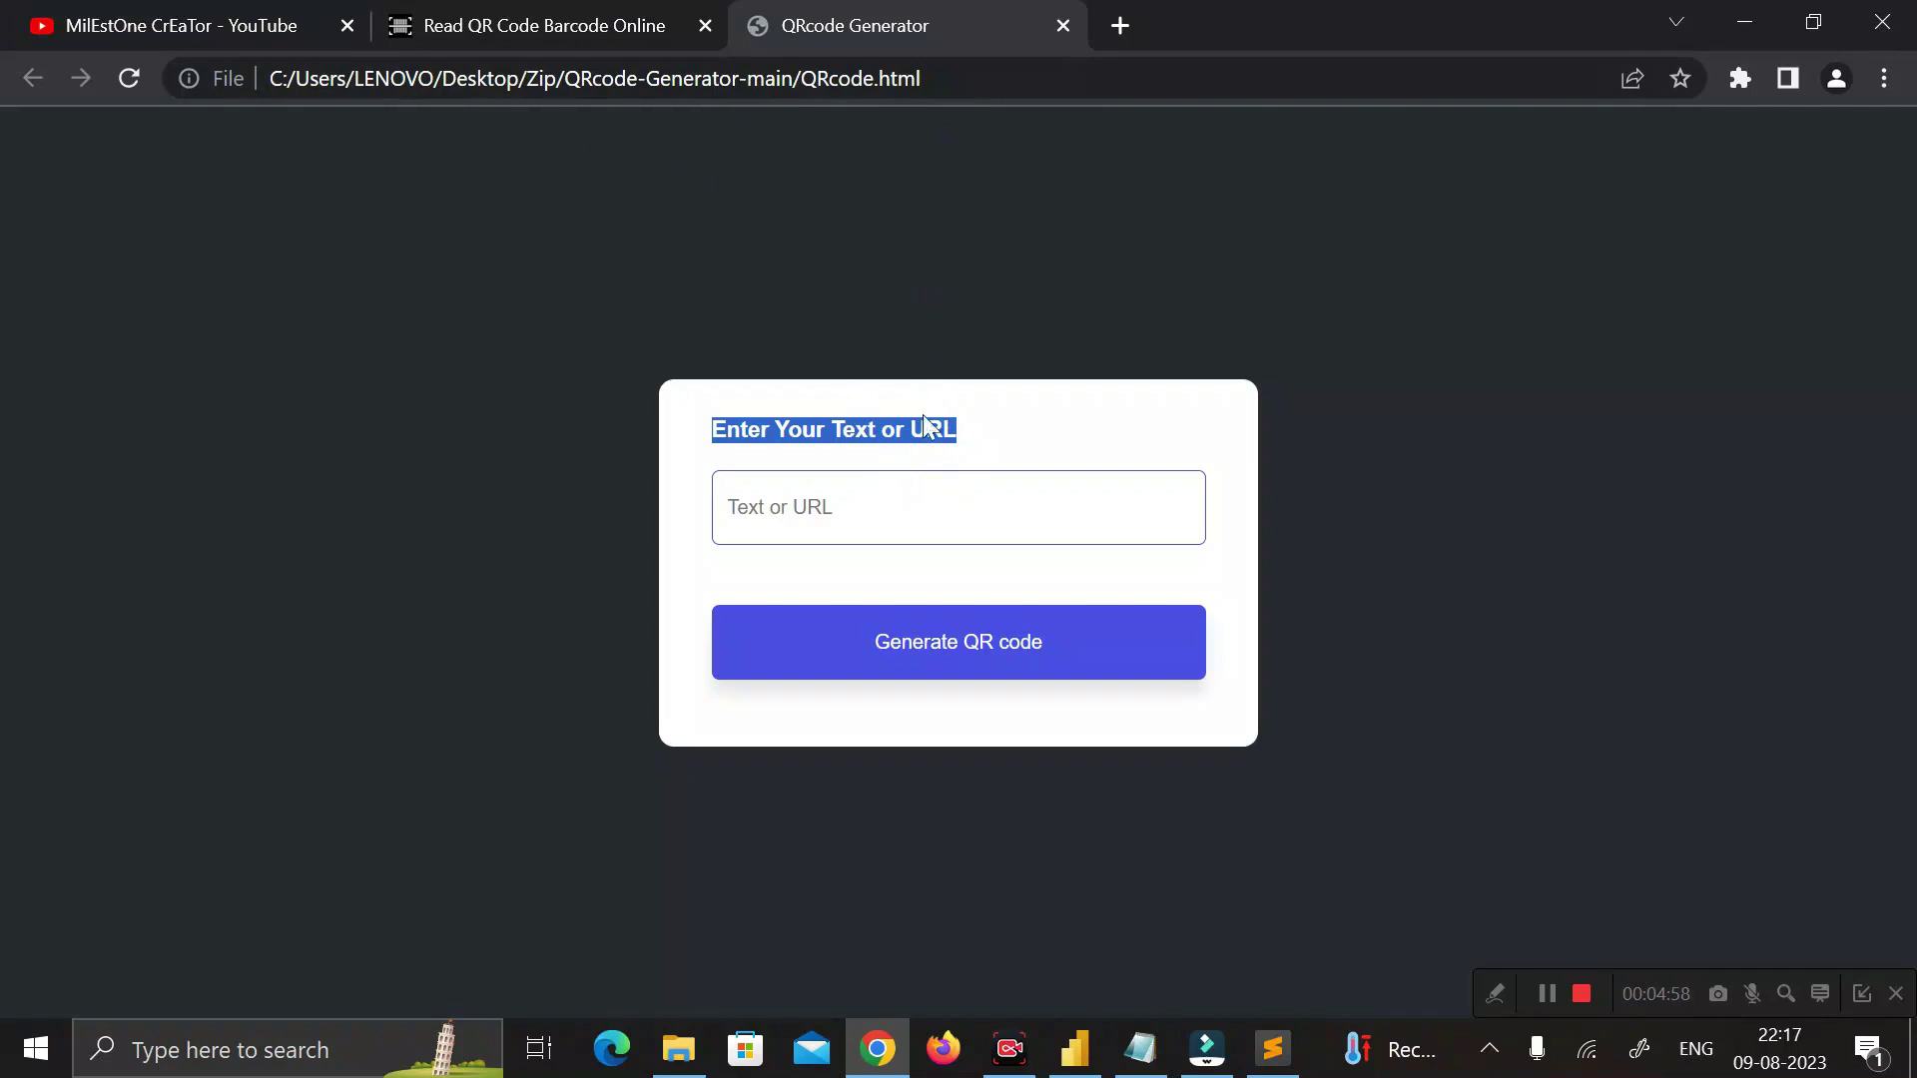
Paste the YouTube address into the Text or URL field, generate its QR code, then move to the online QR reader
{"action": "left_click", "coordinate": [891, 498]}
{"action": "right_click", "coordinate": [886, 508]}
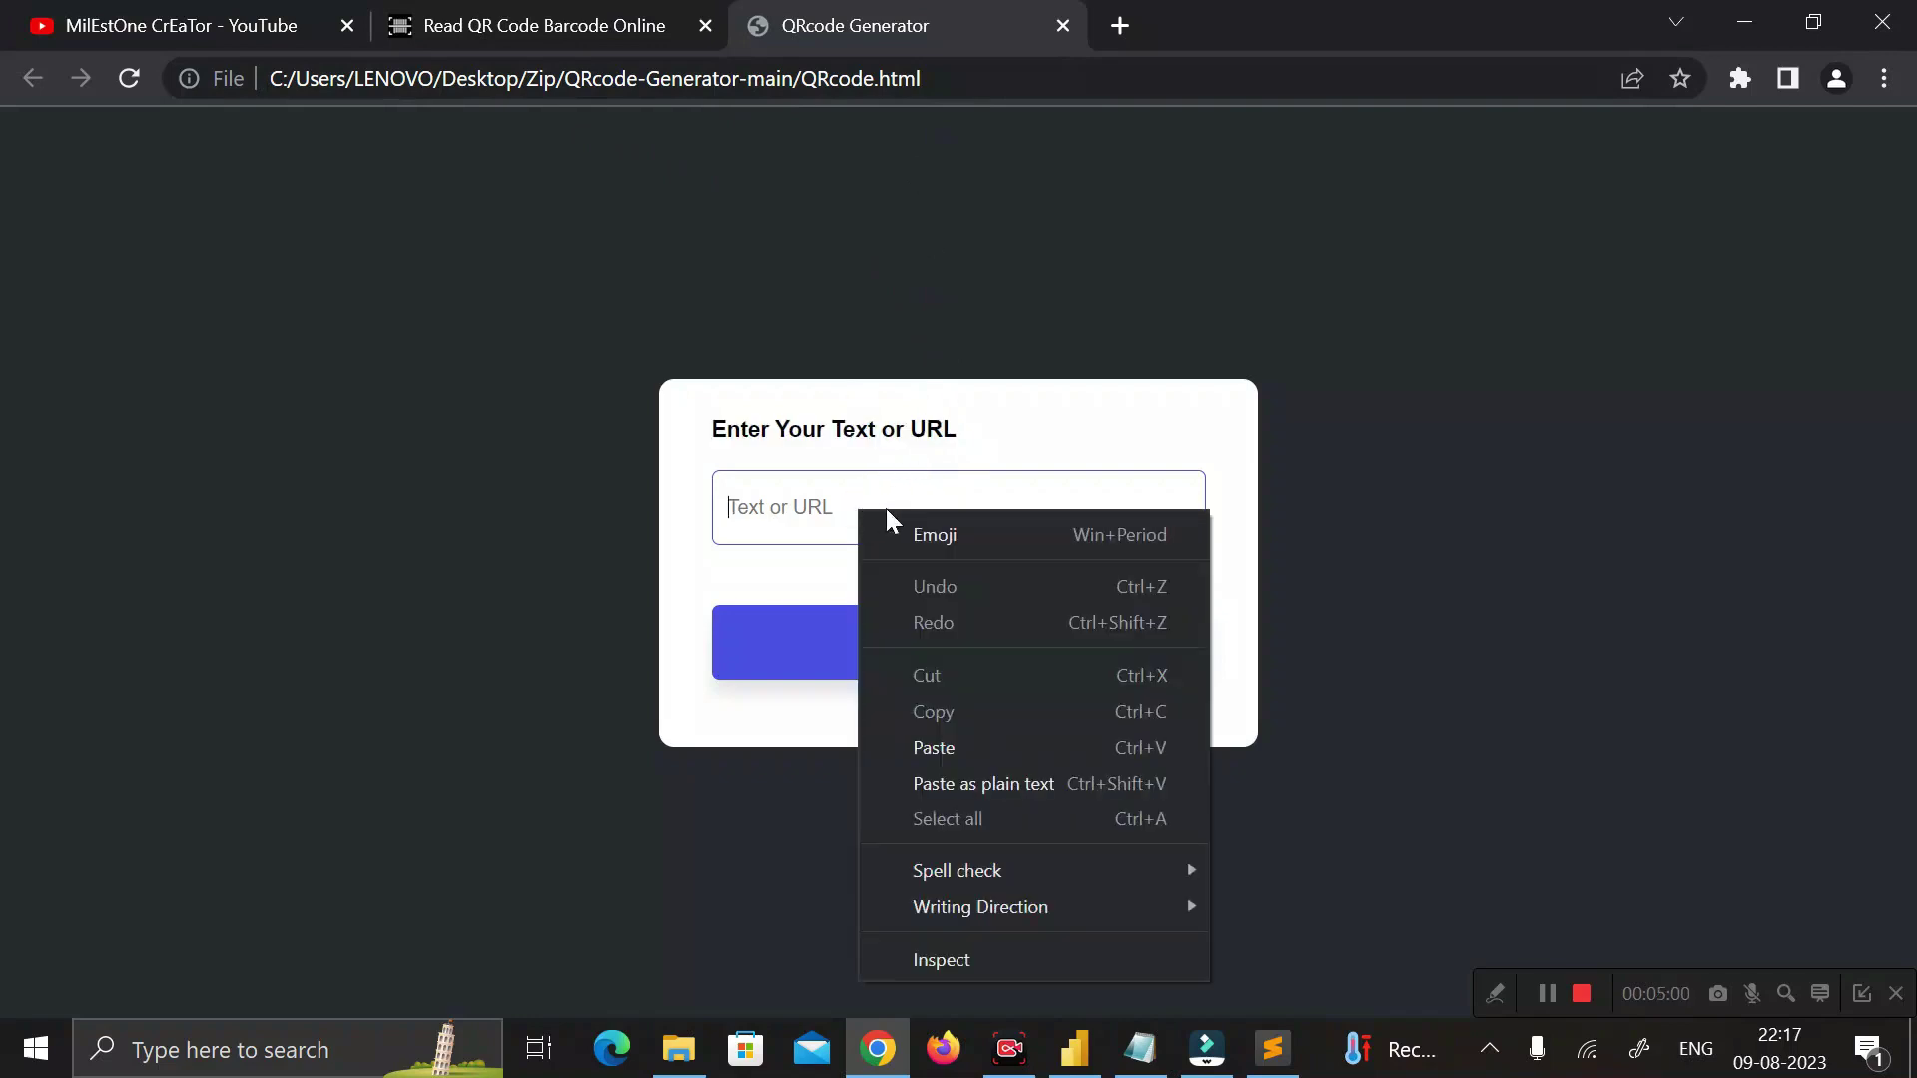
{"action": "left_click", "coordinate": [944, 746]}
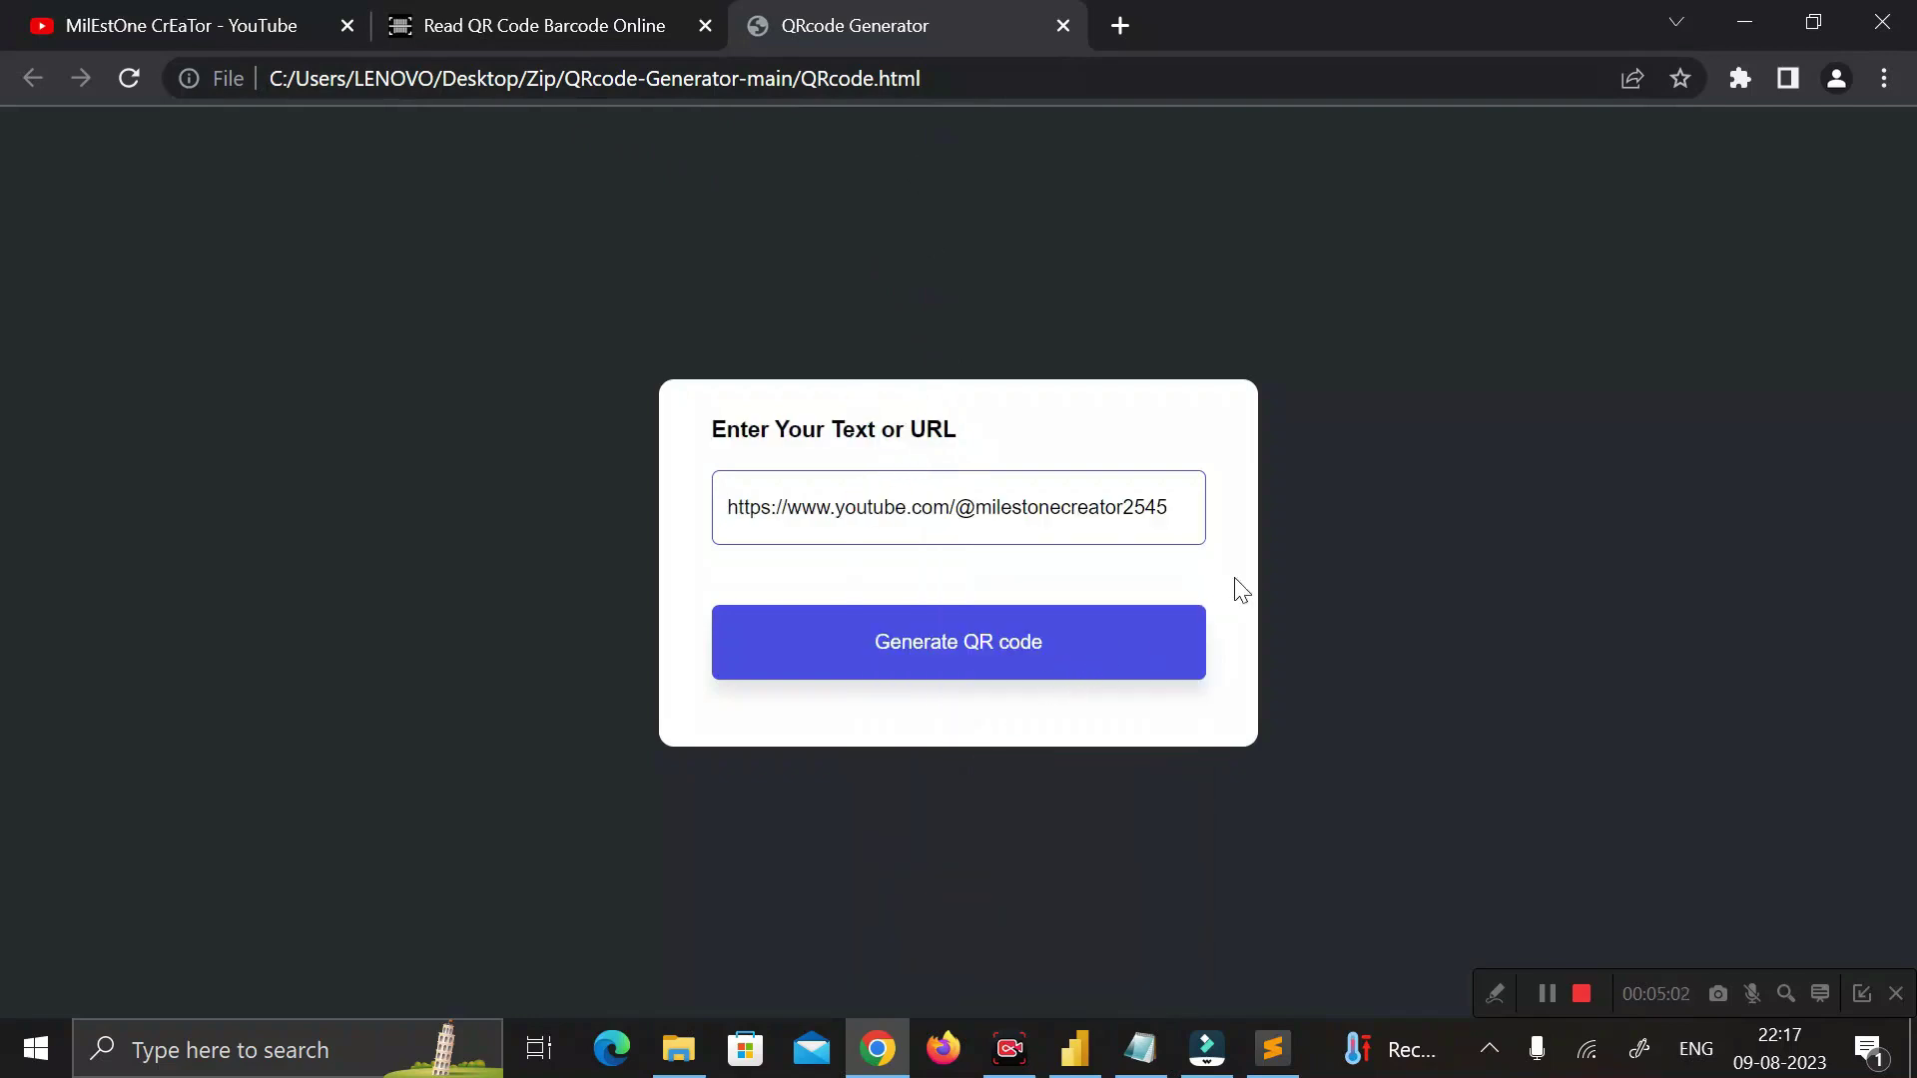
{"action": "left_click", "coordinate": [950, 659]}
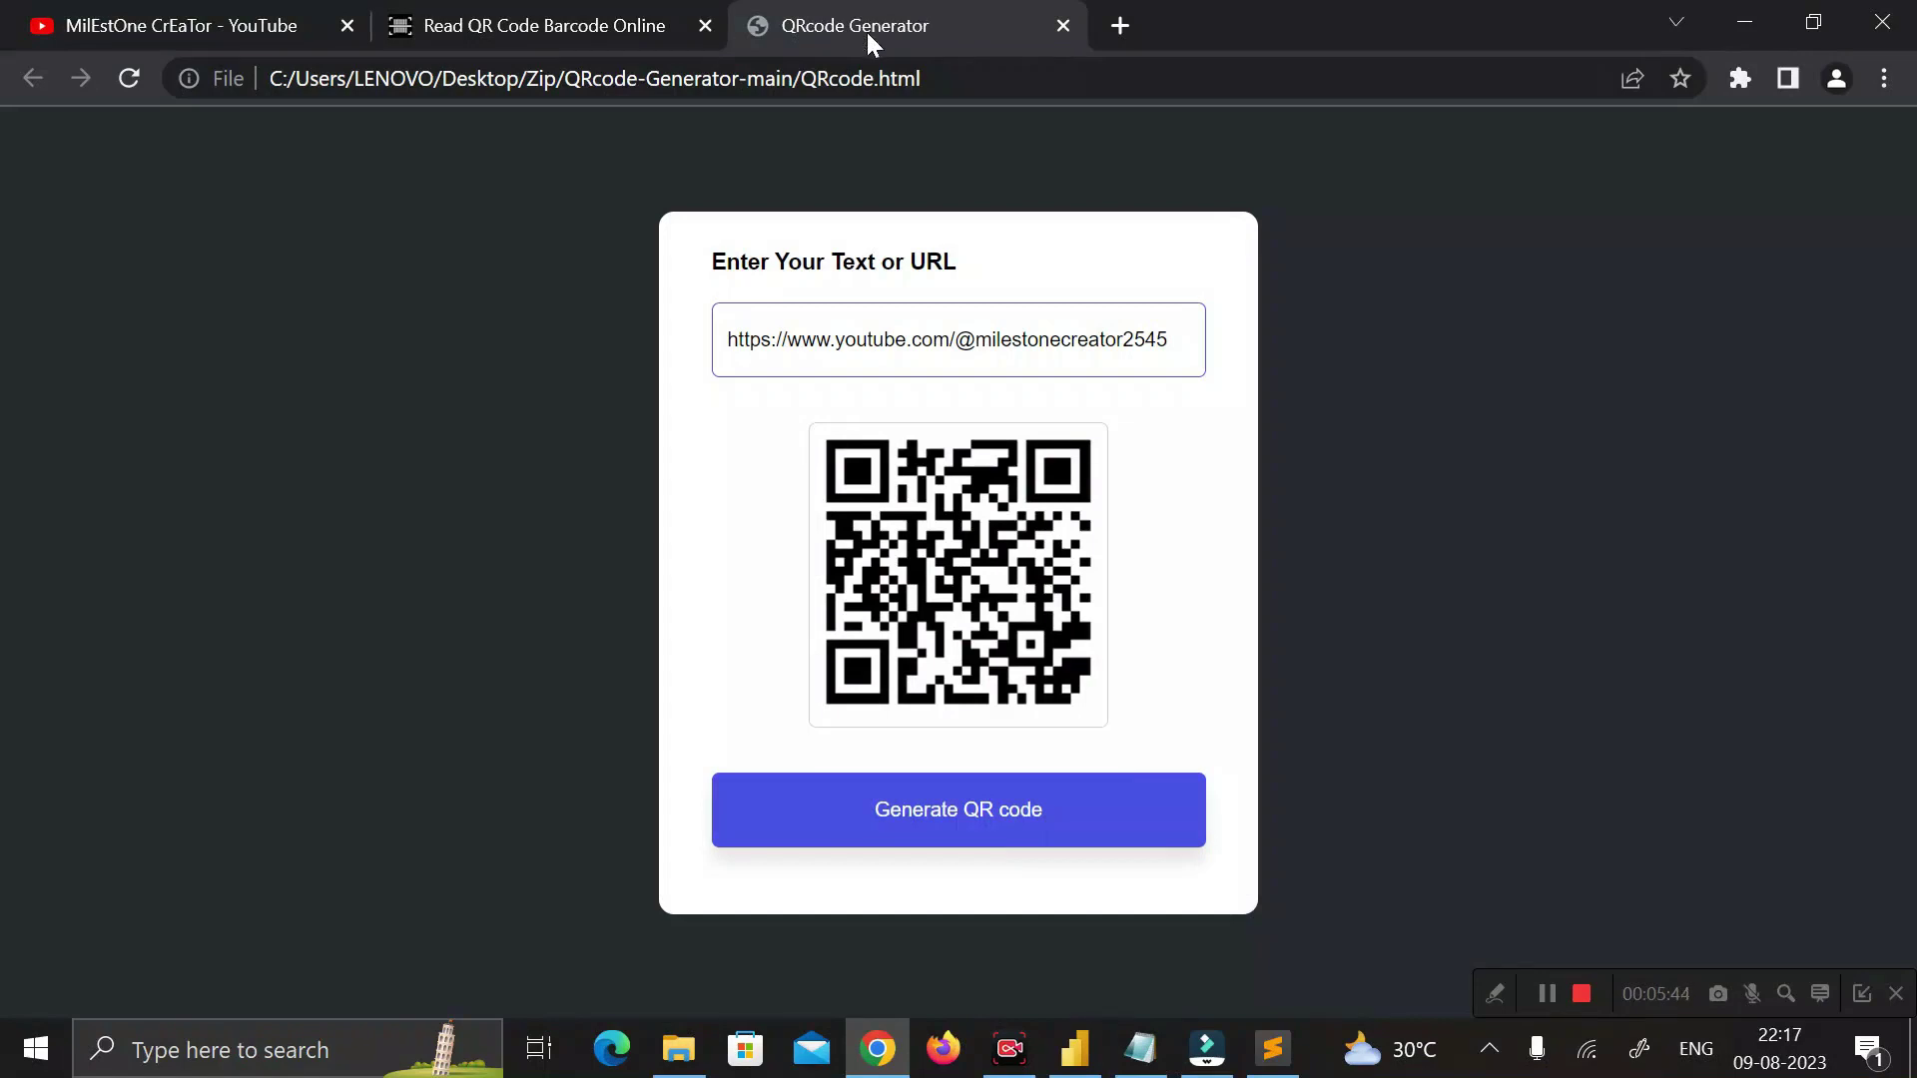
{"action": "left_click", "coordinate": [520, 18]}
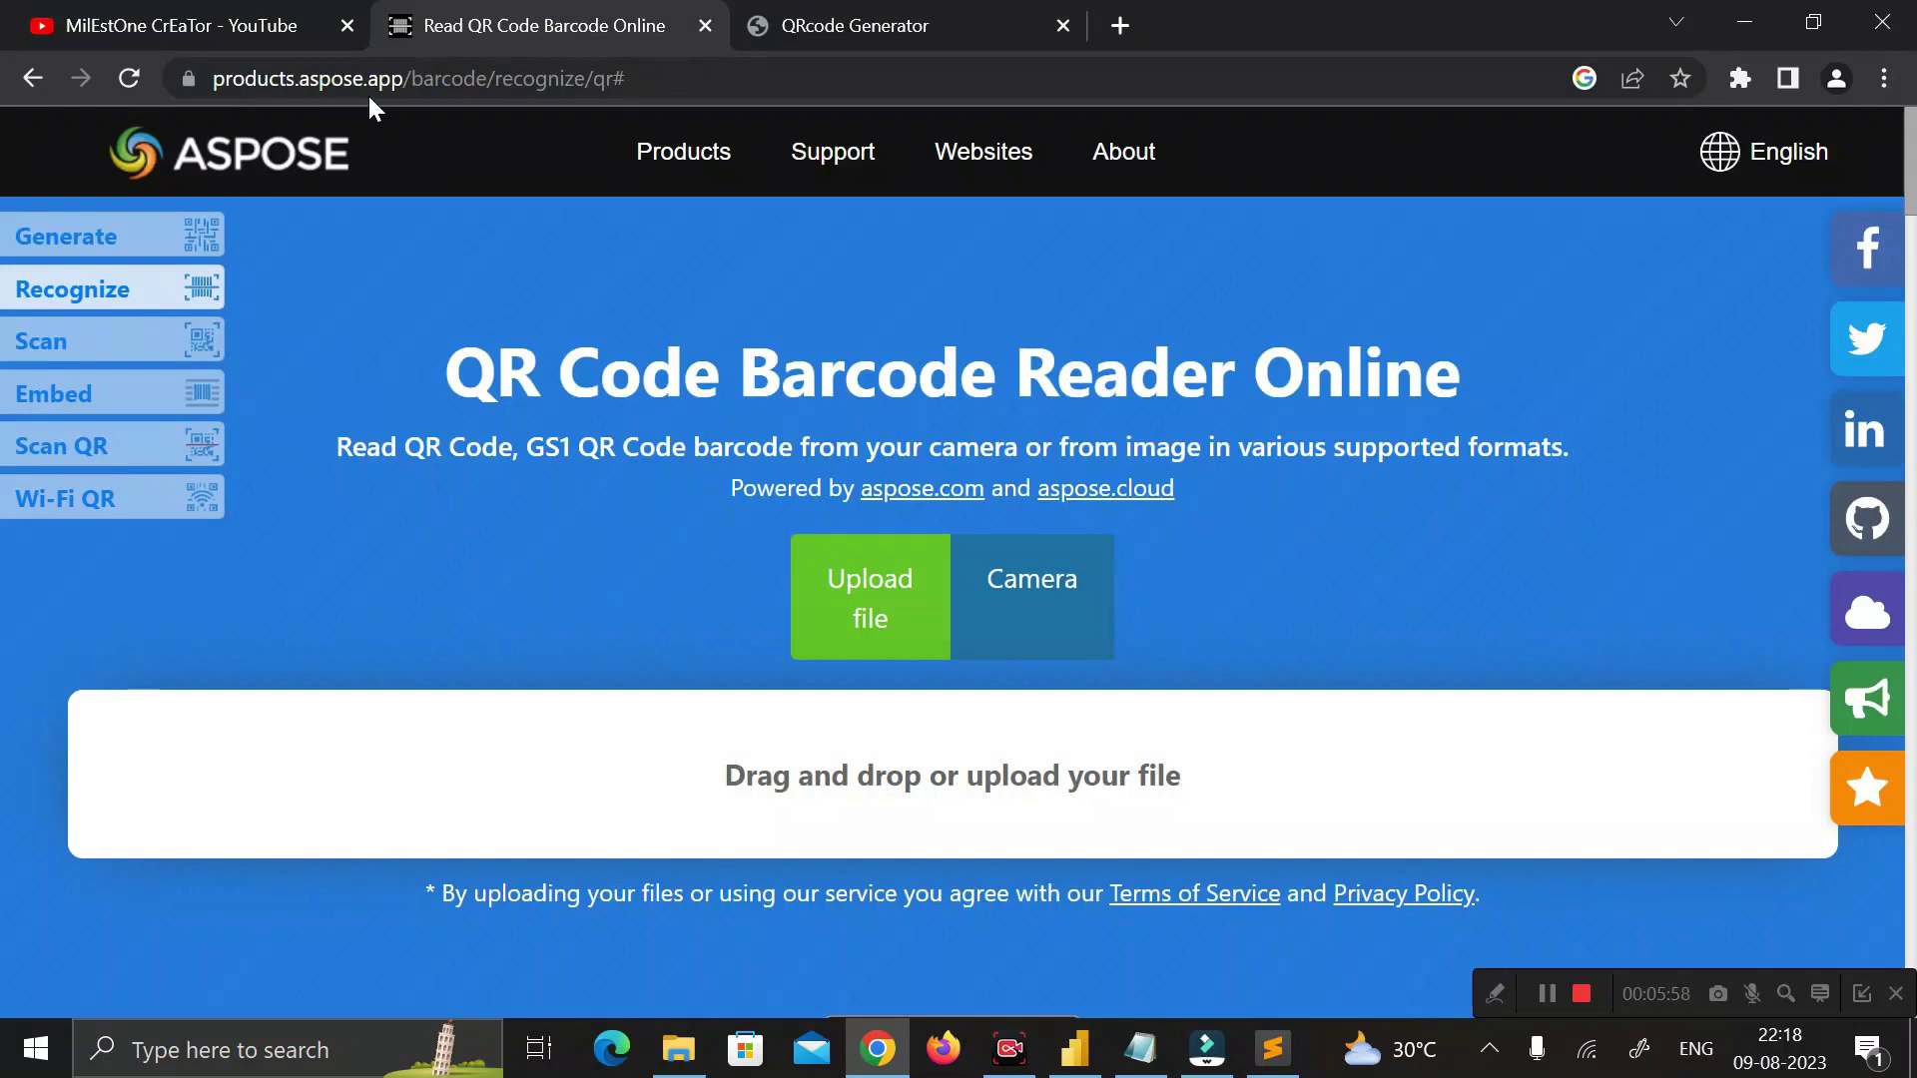
Take Screenshot (11) from Pictures > Screenshots and drop it onto the Aspose QR reader's upload area
{"action": "left_click", "coordinate": [679, 1049]}
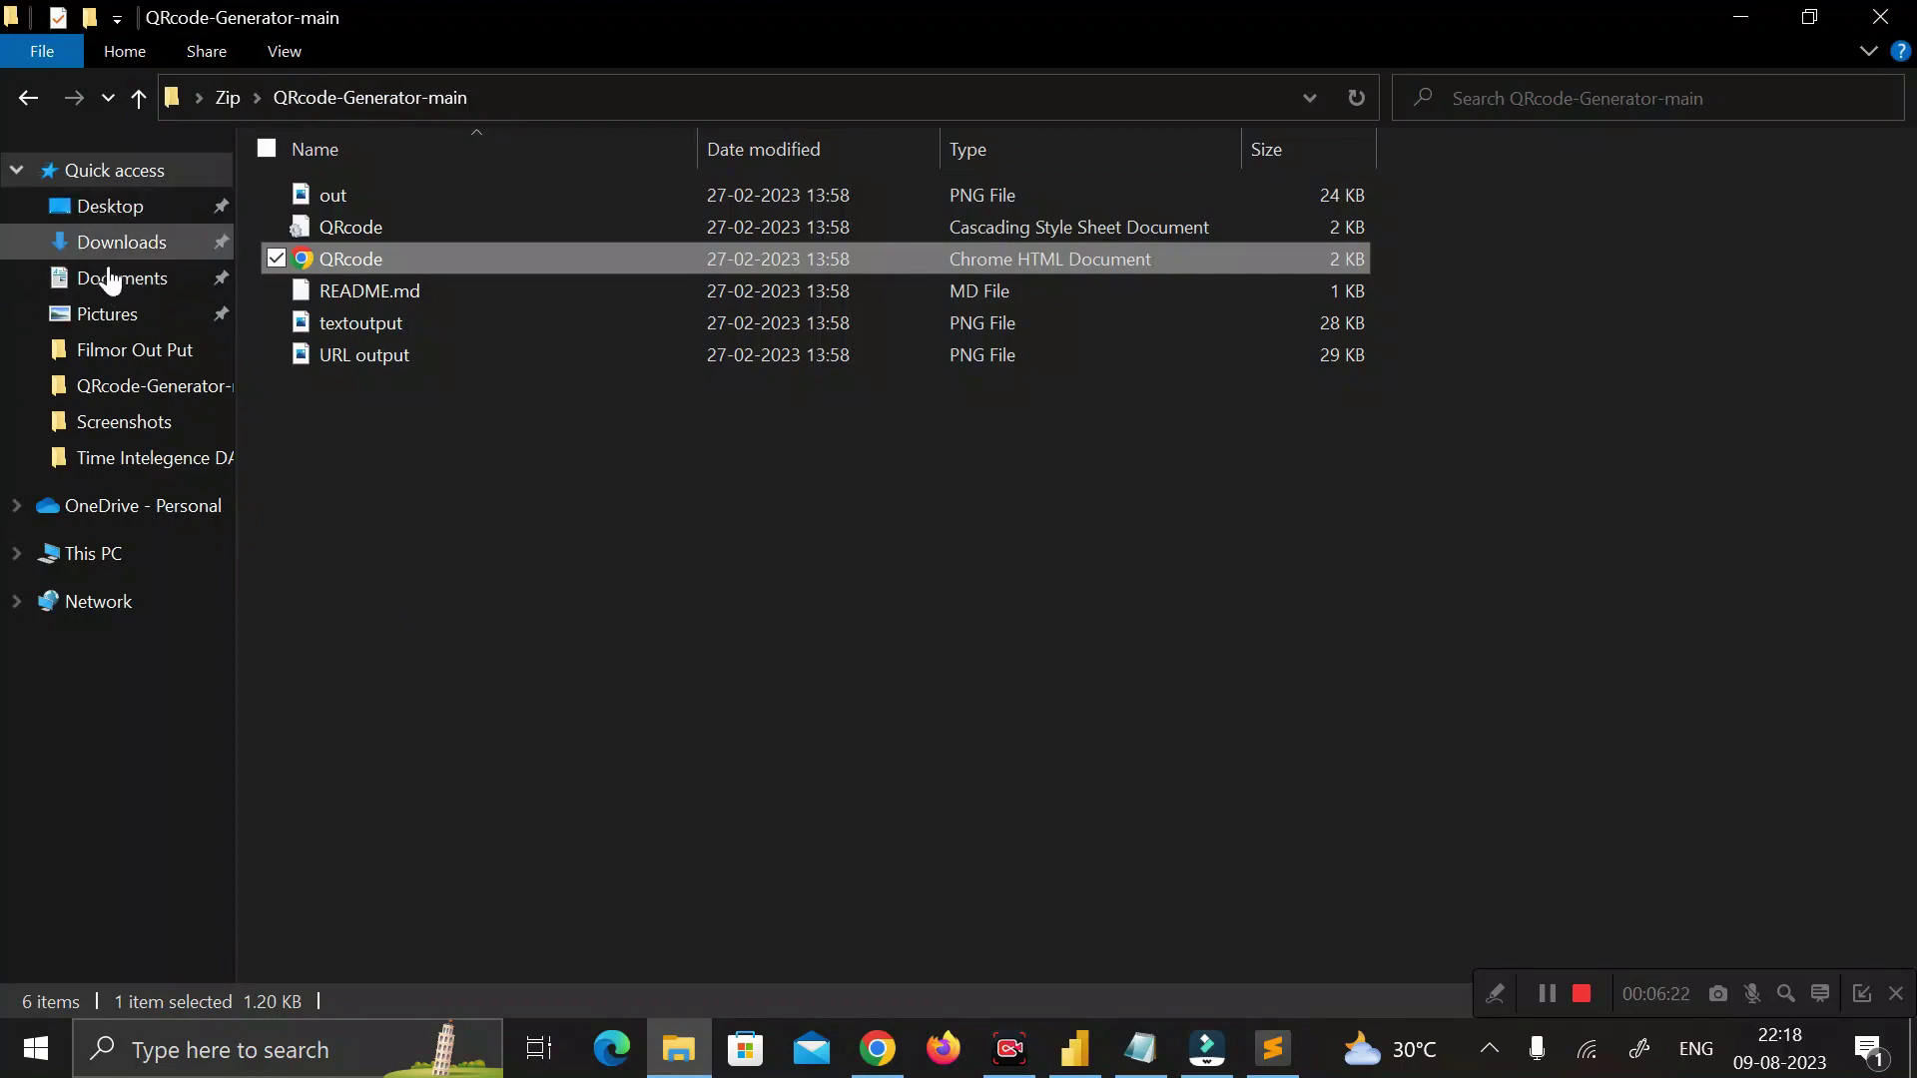
{"action": "left_click", "coordinate": [107, 313]}
{"action": "double_click", "coordinate": [668, 228]}
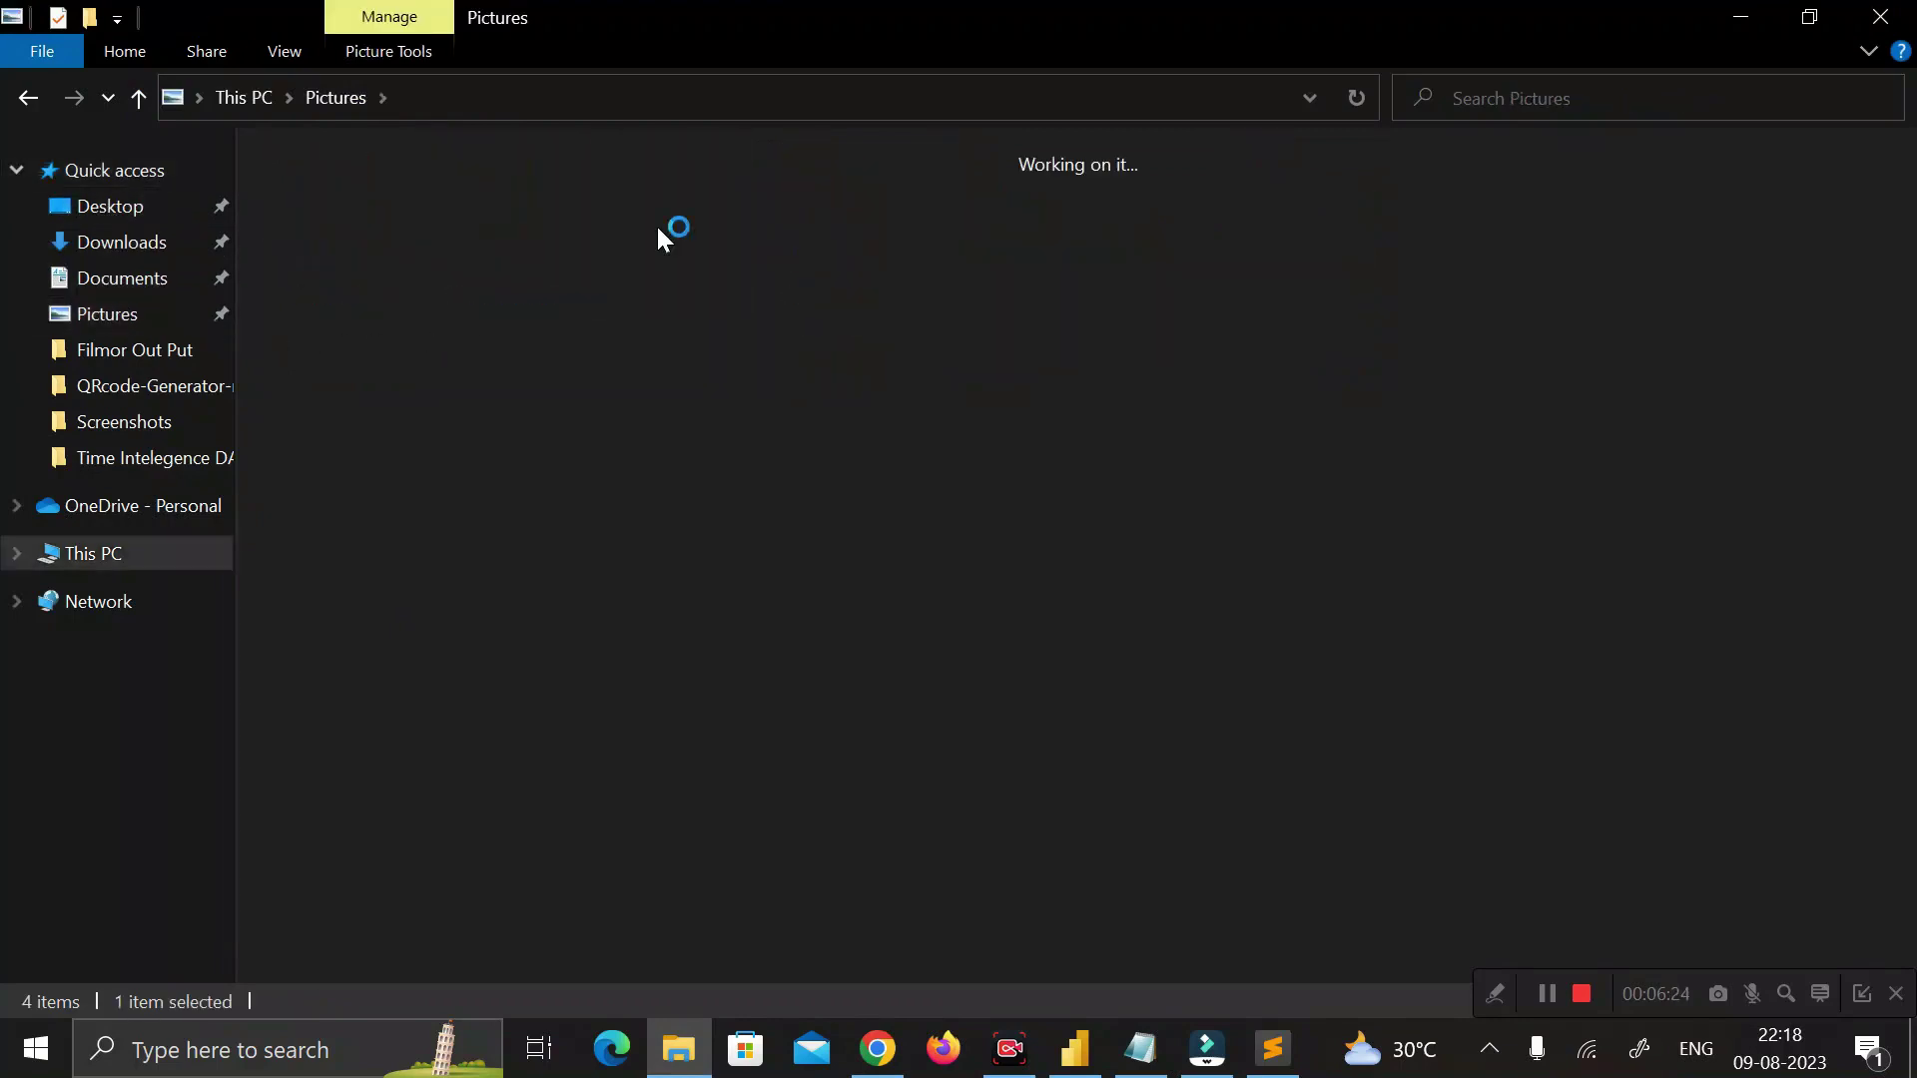
{"action": "left_click", "coordinate": [364, 460]}
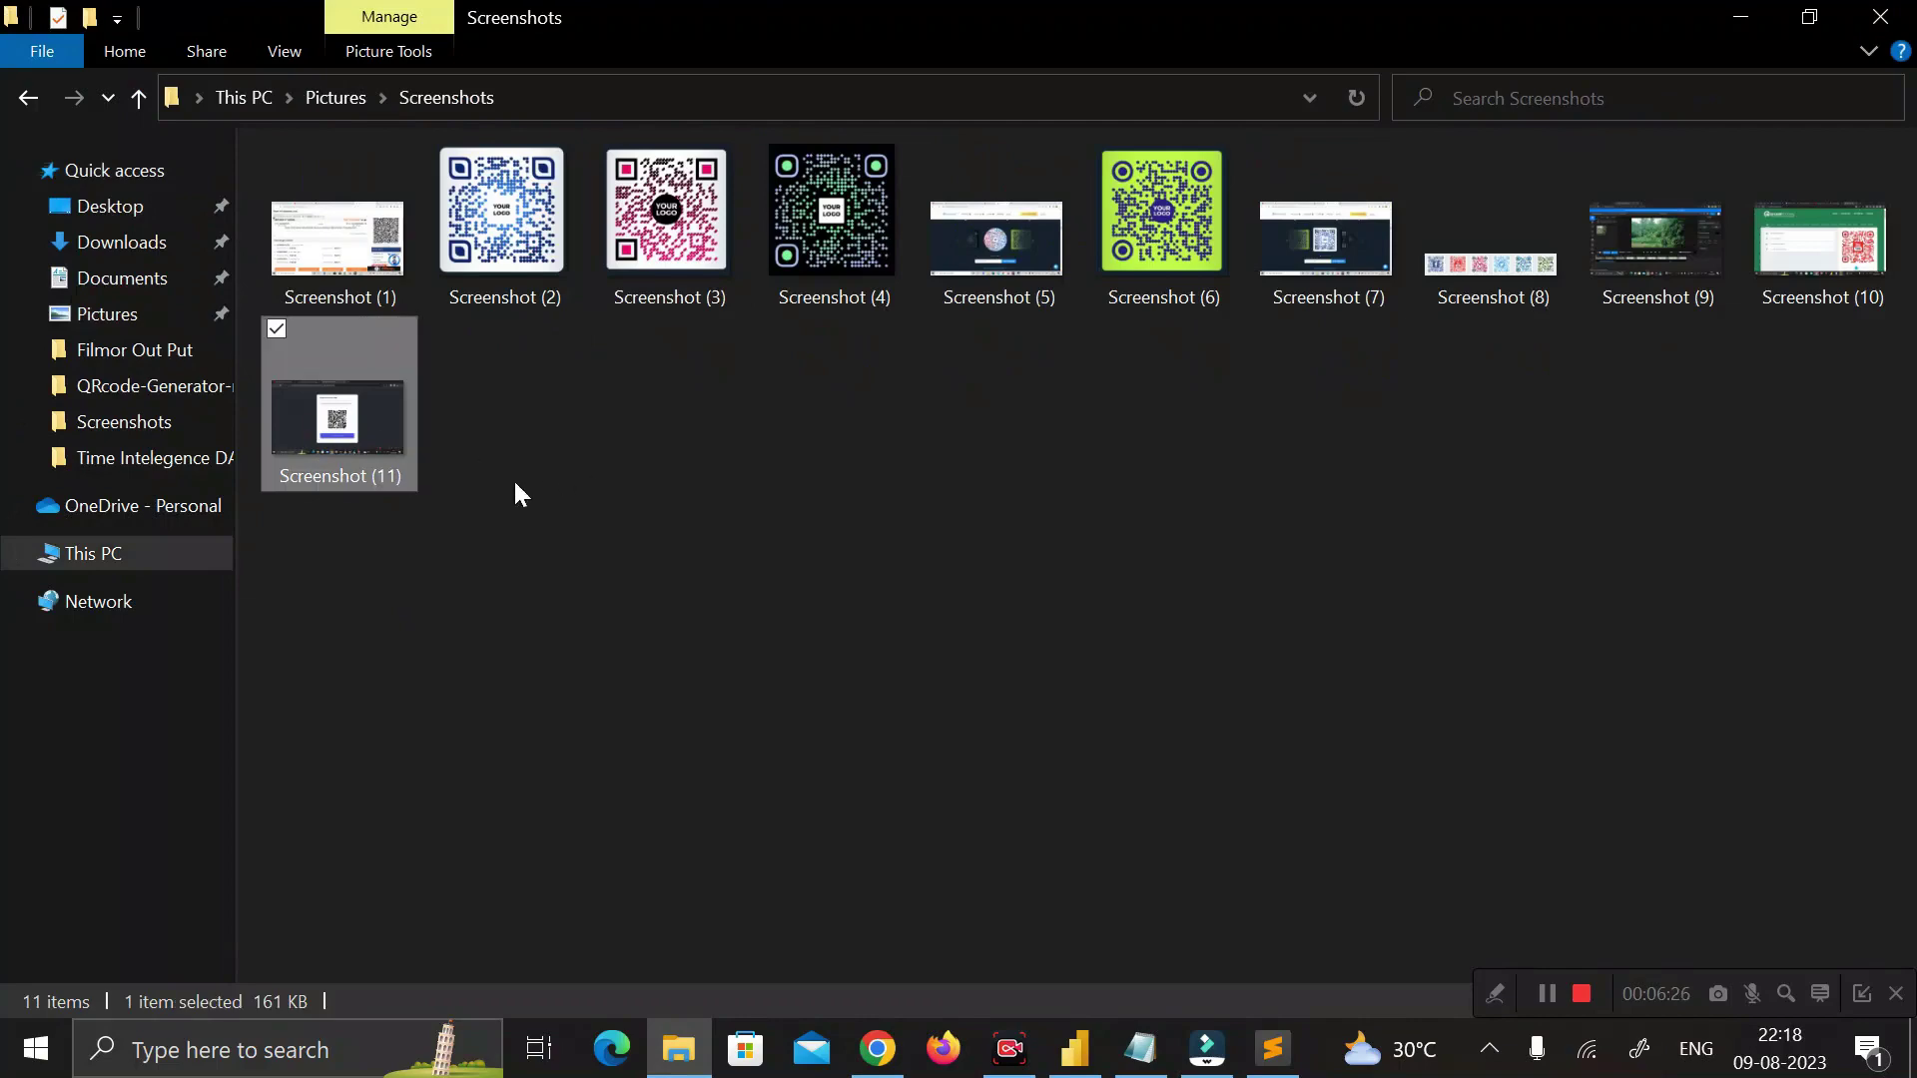
{"action": "left_click_drag", "start_coordinate": [336, 434], "coordinate": [880, 1061]}
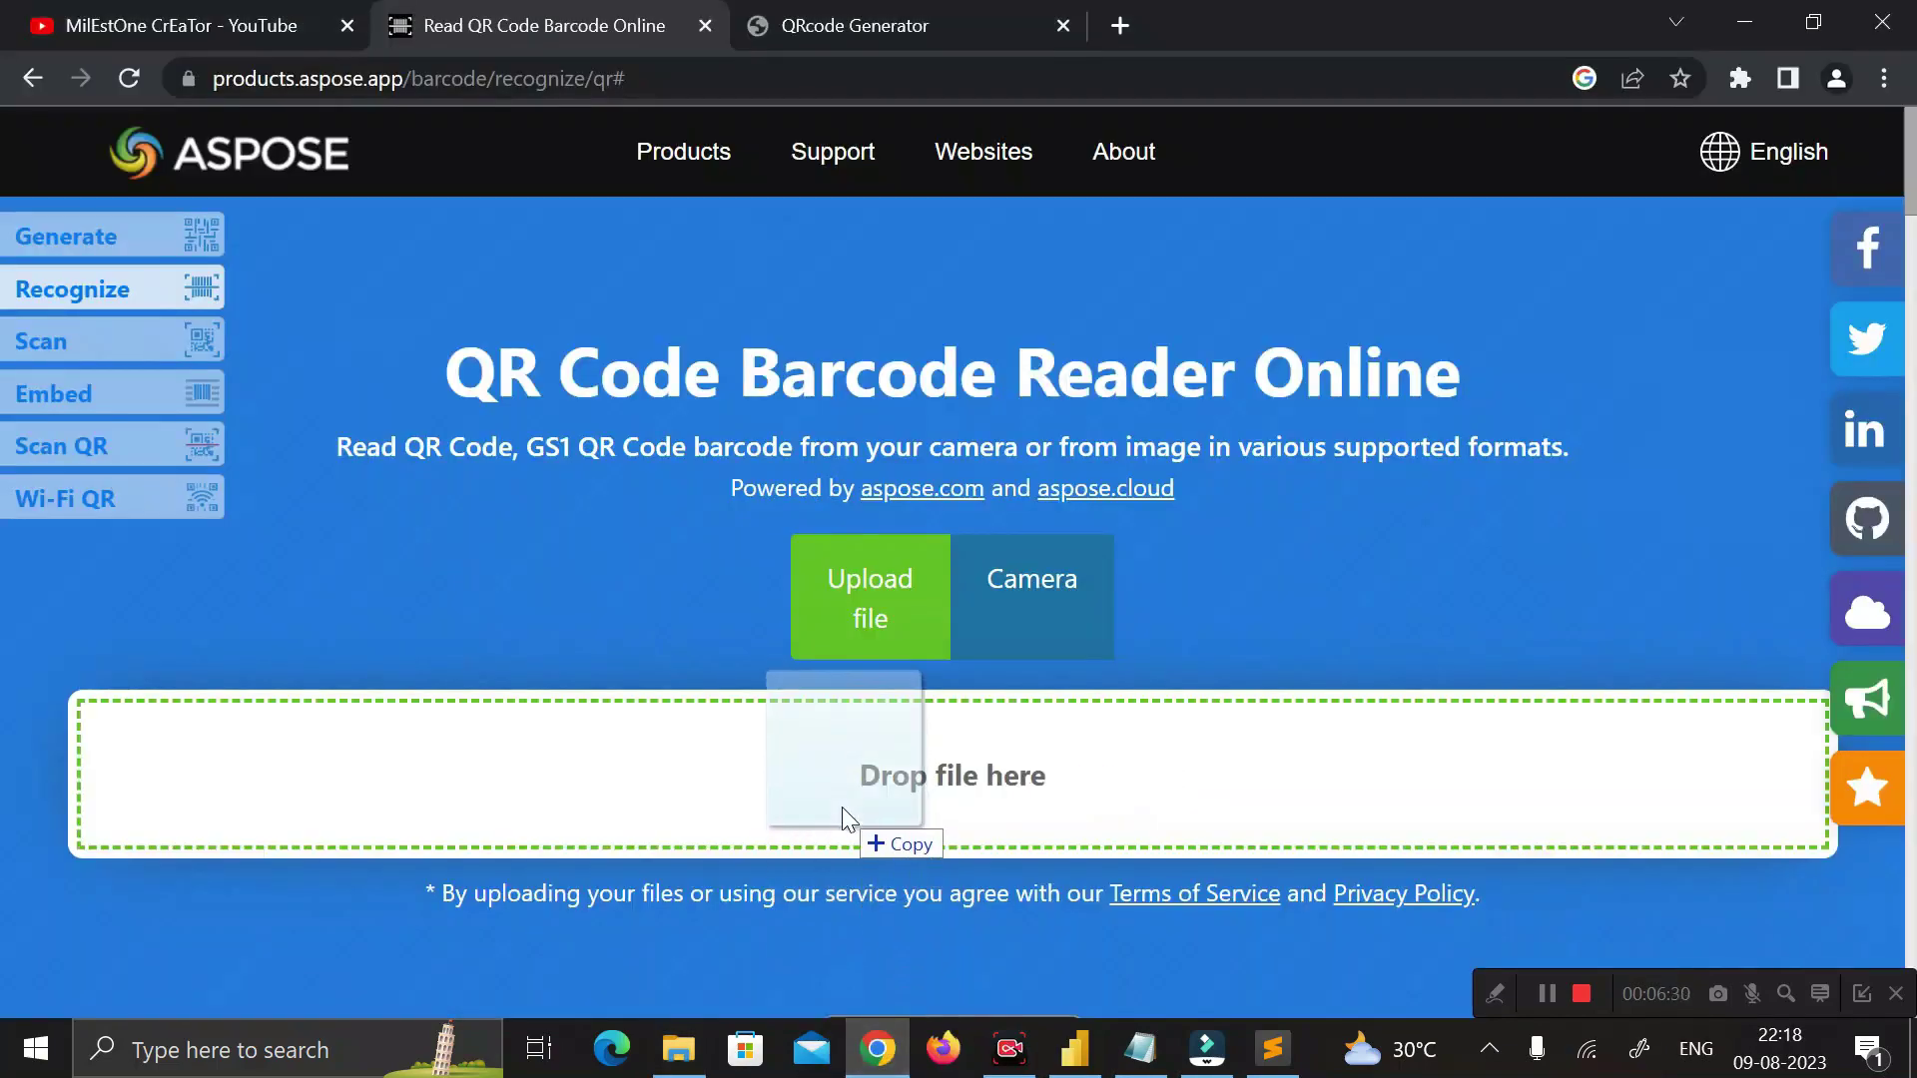
{"action": "left_click_drag", "start_coordinate": [881, 1061], "coordinate": [842, 808]}
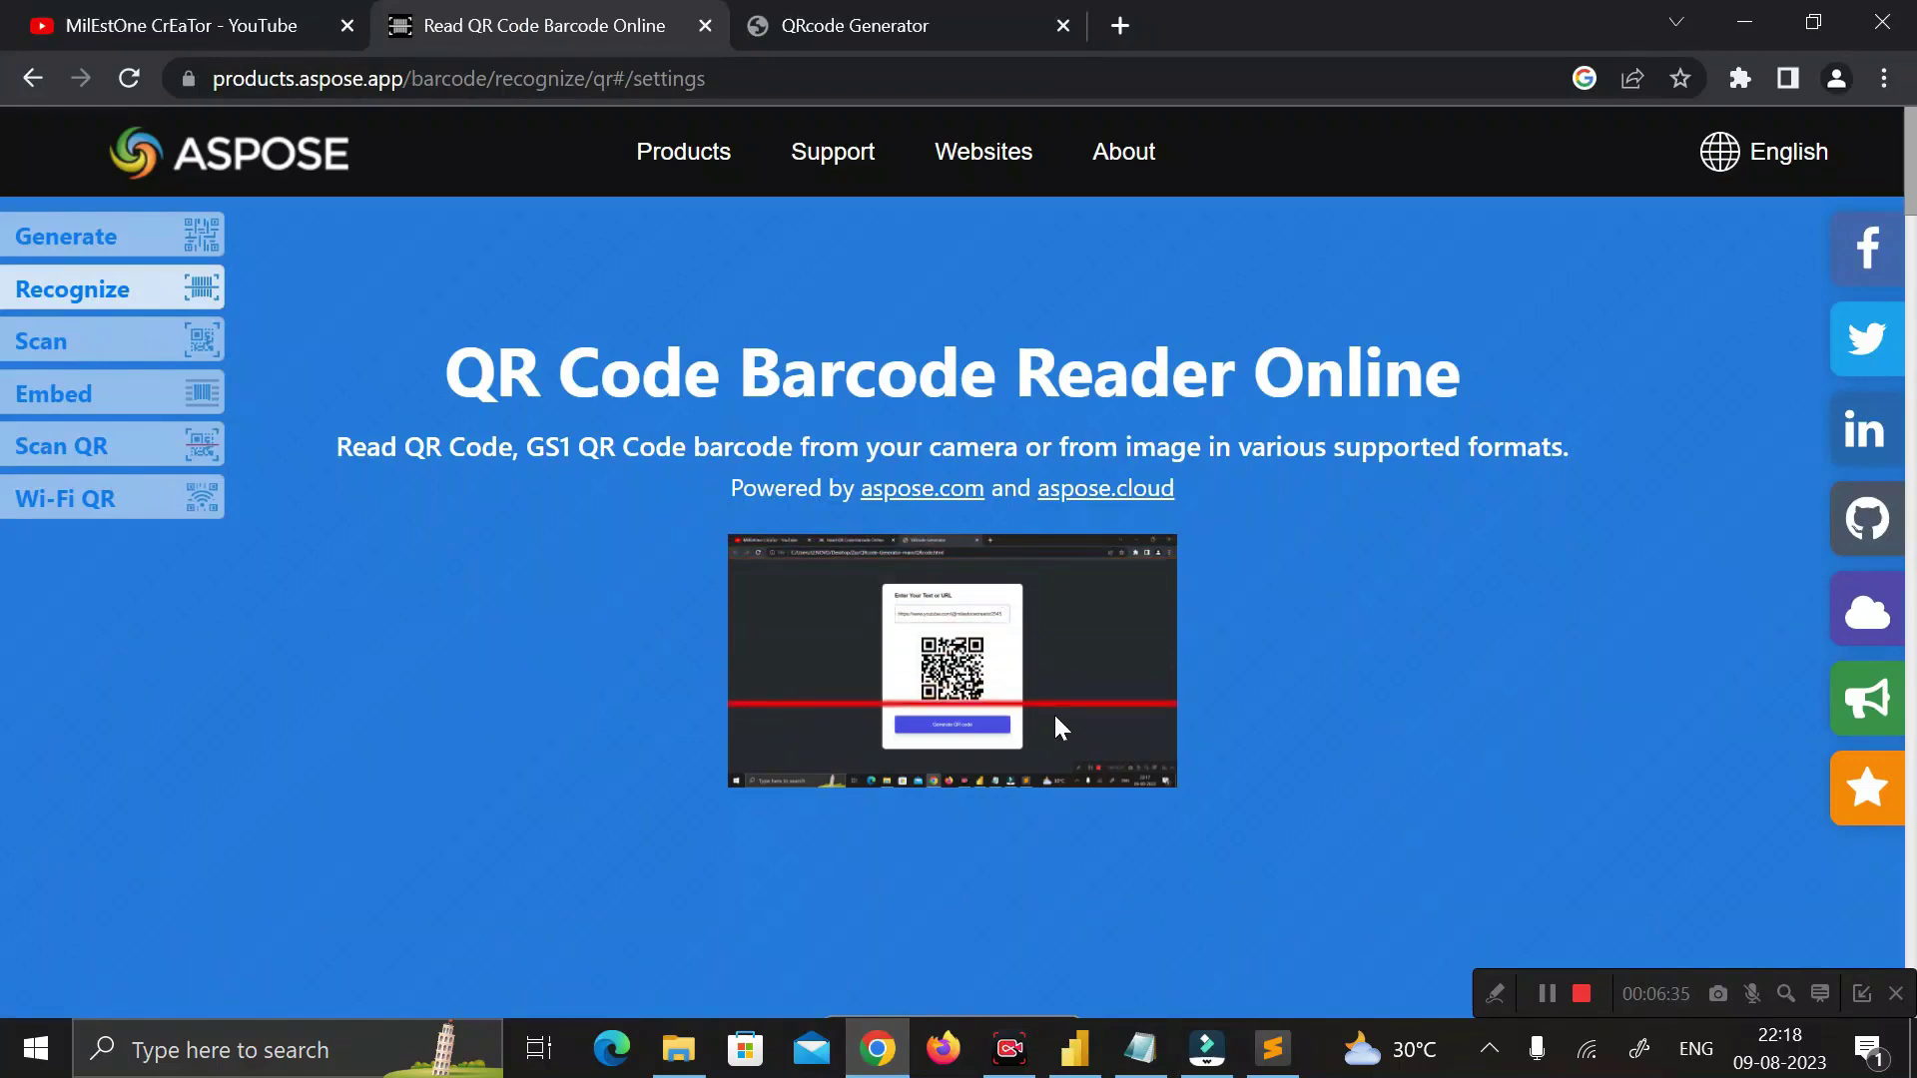
{"action": "scroll", "coordinate": [1222, 636], "scroll_direction": "down", "scroll_amount": 1}
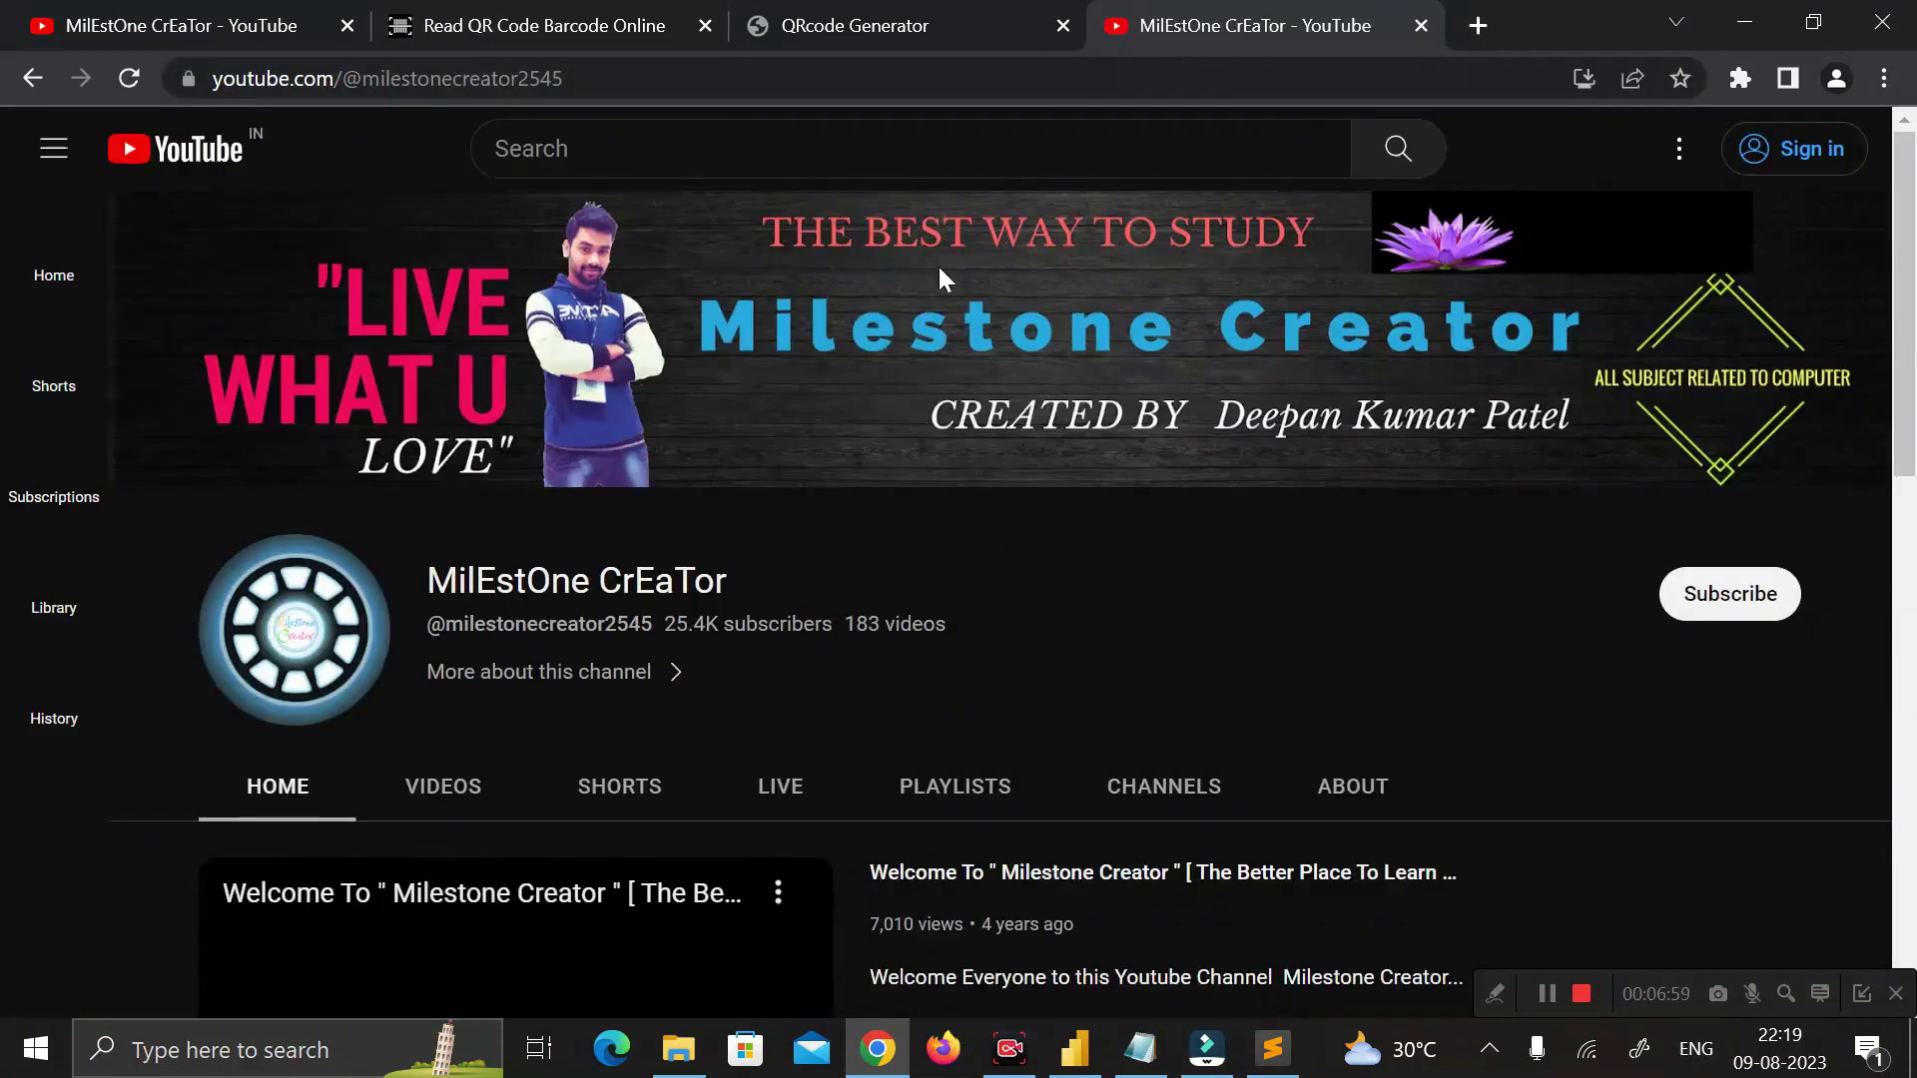
Check the decoded YouTube channel URL in the new tab, then return to the generator page
{"action": "left_click", "coordinate": [655, 77]}
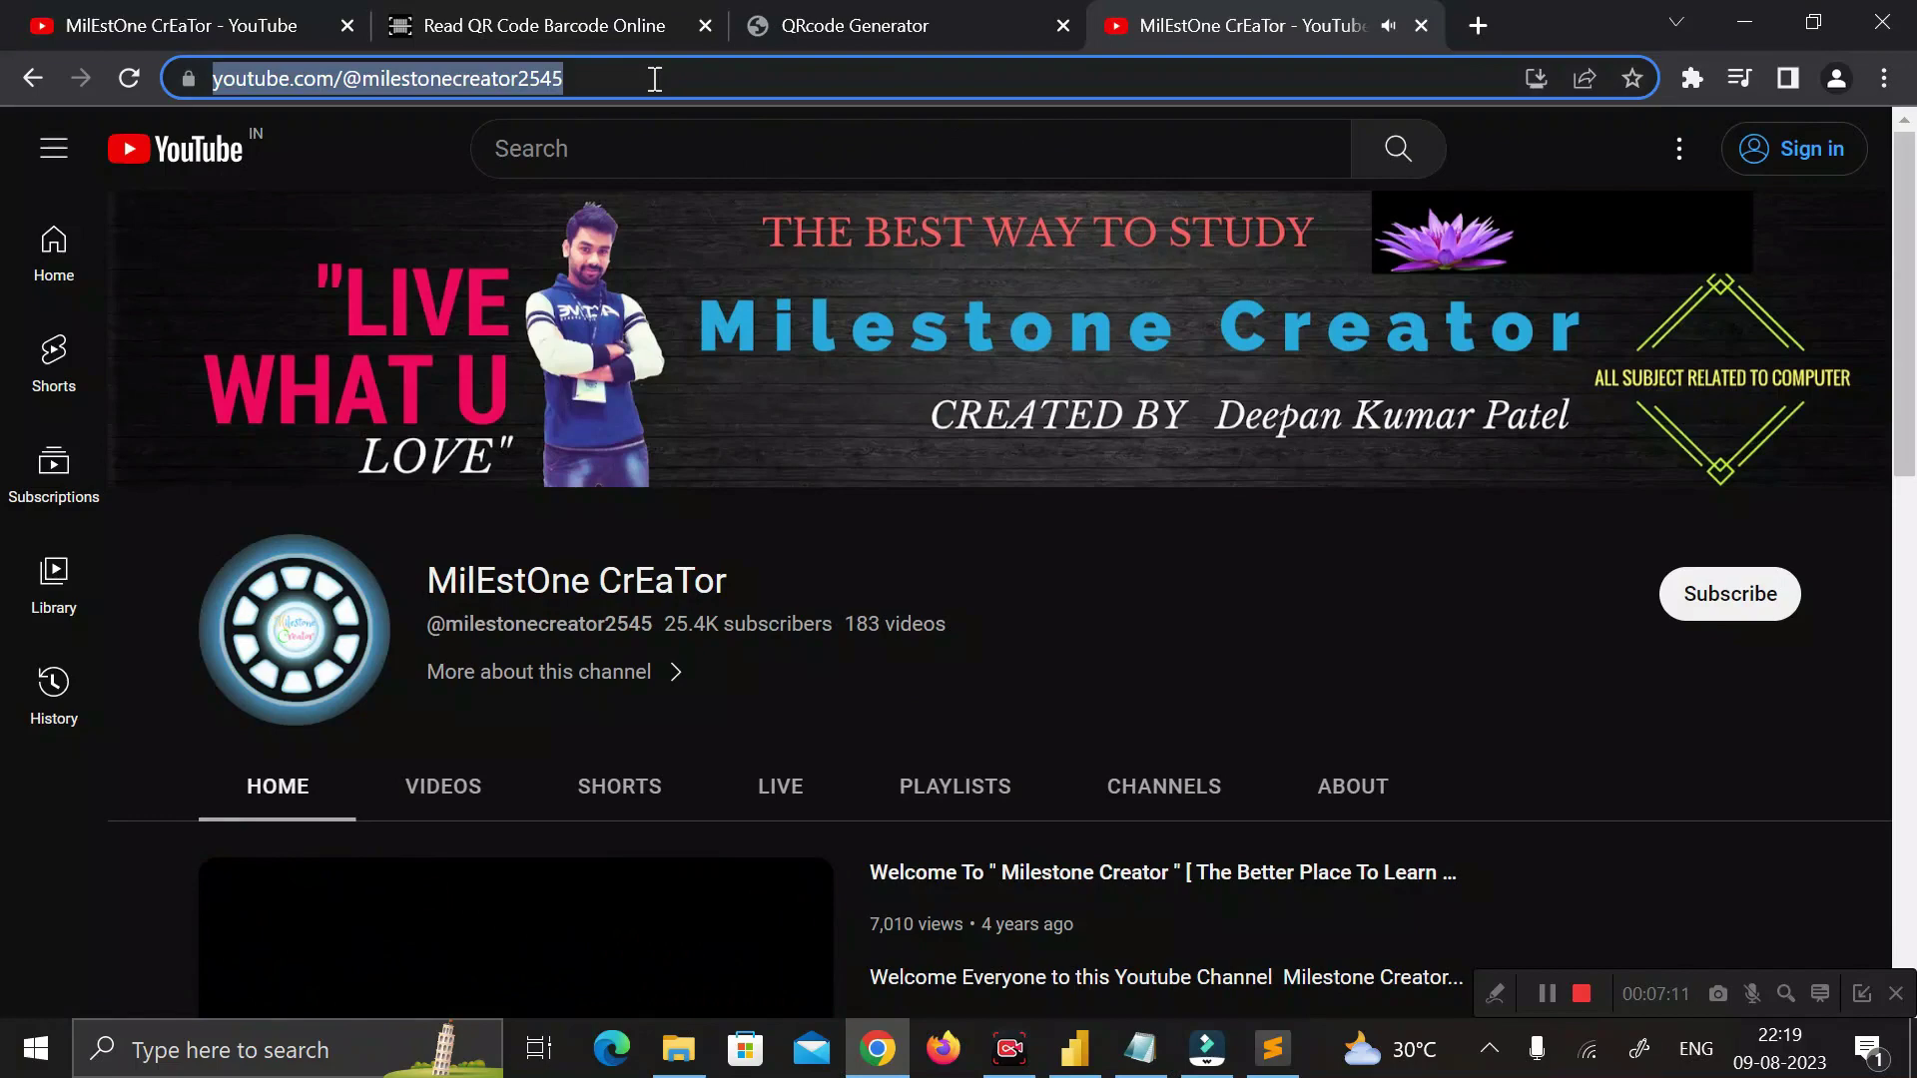
{"action": "left_click", "coordinate": [866, 24]}
Clear the URL from the input field, enter the name Deep and generate a QR code for it
{"action": "left_click_drag", "start_coordinate": [1191, 357], "coordinate": [699, 360]}
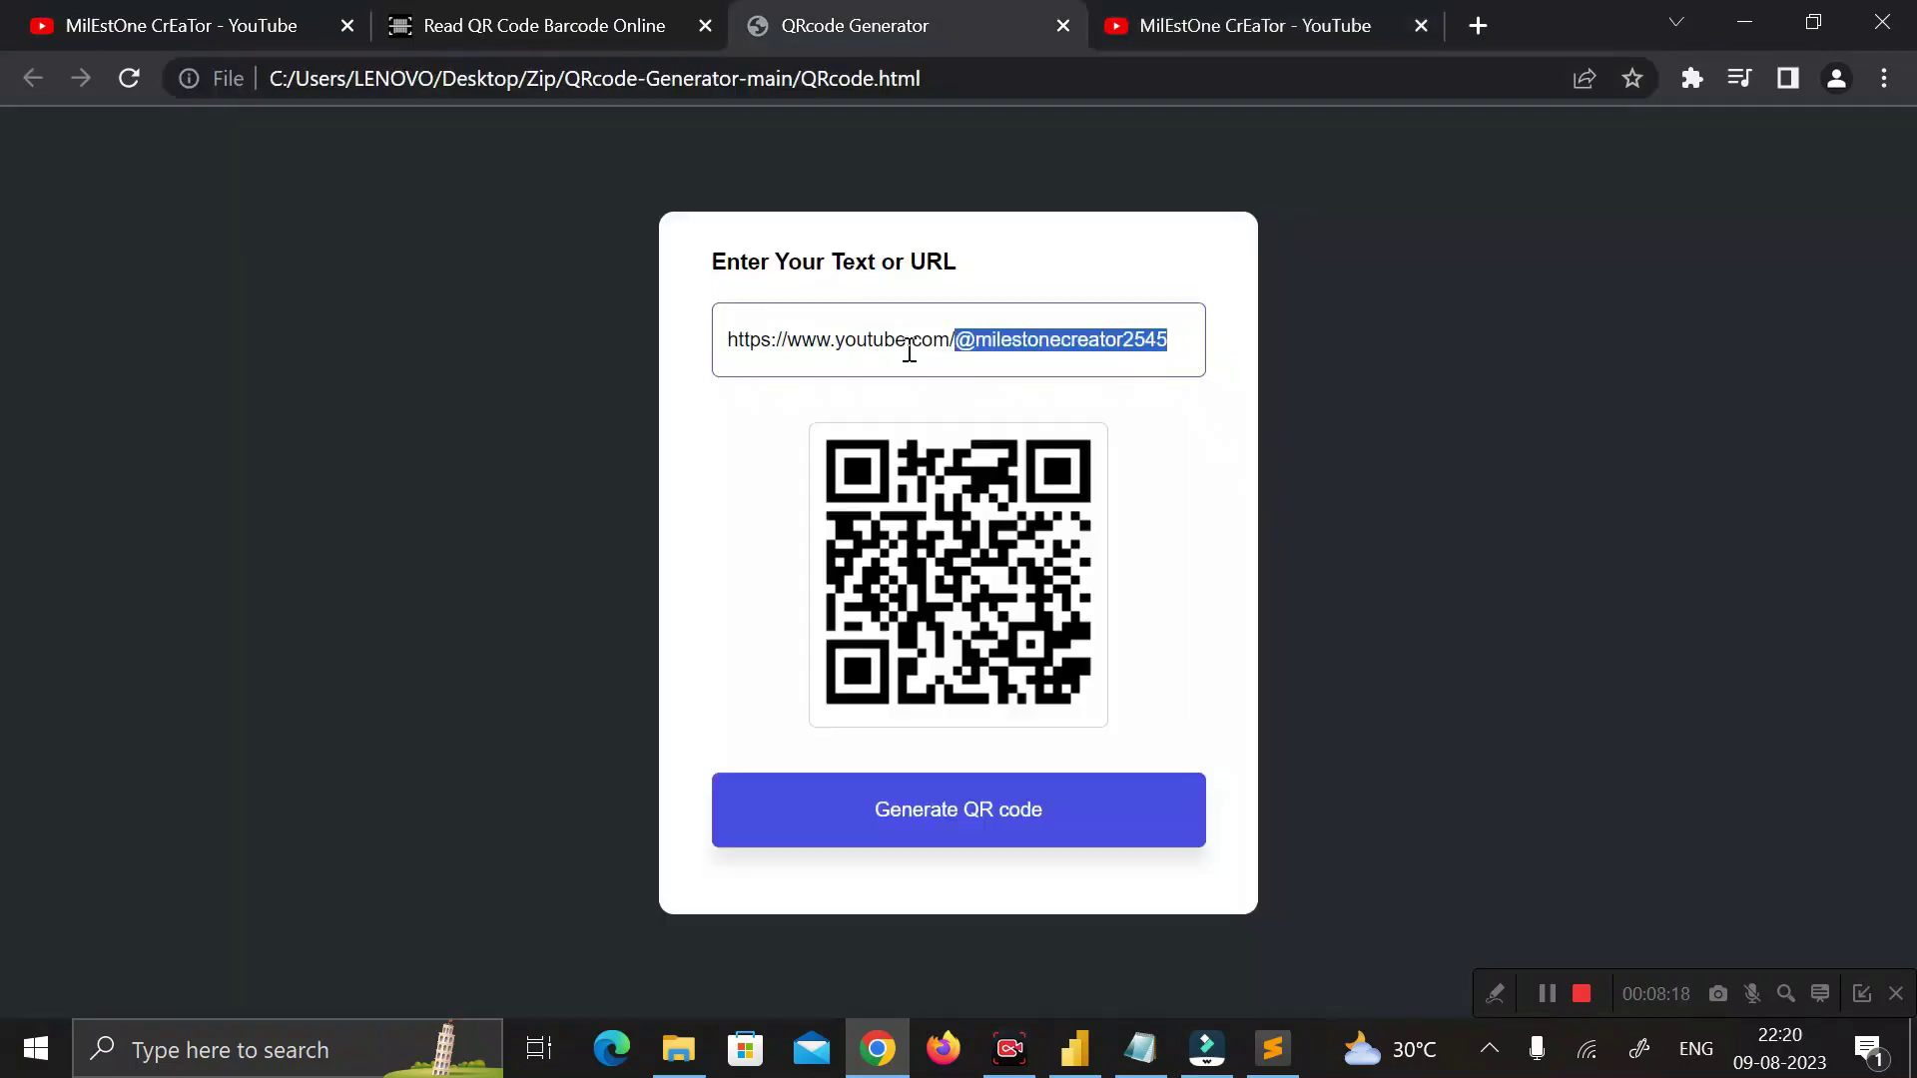
{"action": "key", "text": "BackSpace"}
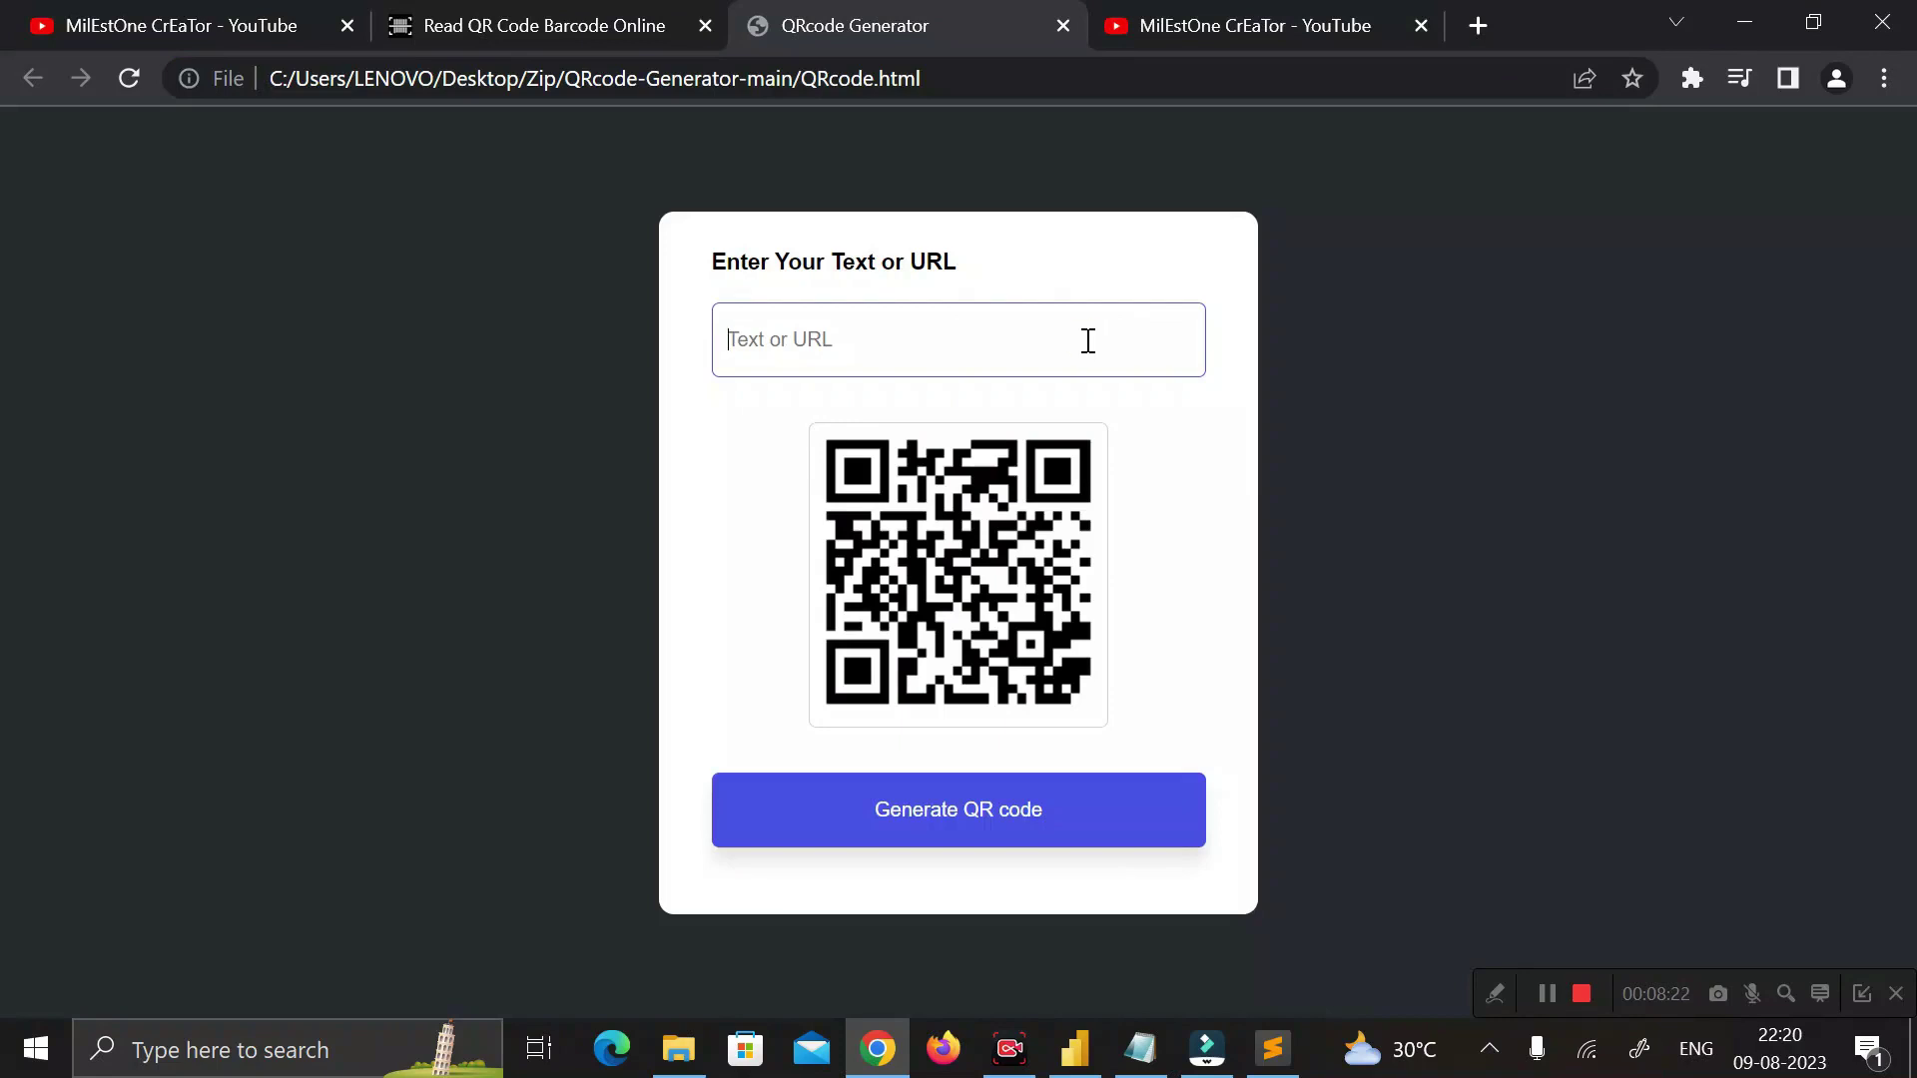
{"action": "type", "text": "d"}
{"action": "key", "text": "BackSpace"}
{"action": "type", "text": "Deep"}
{"action": "left_click", "coordinate": [956, 833]}
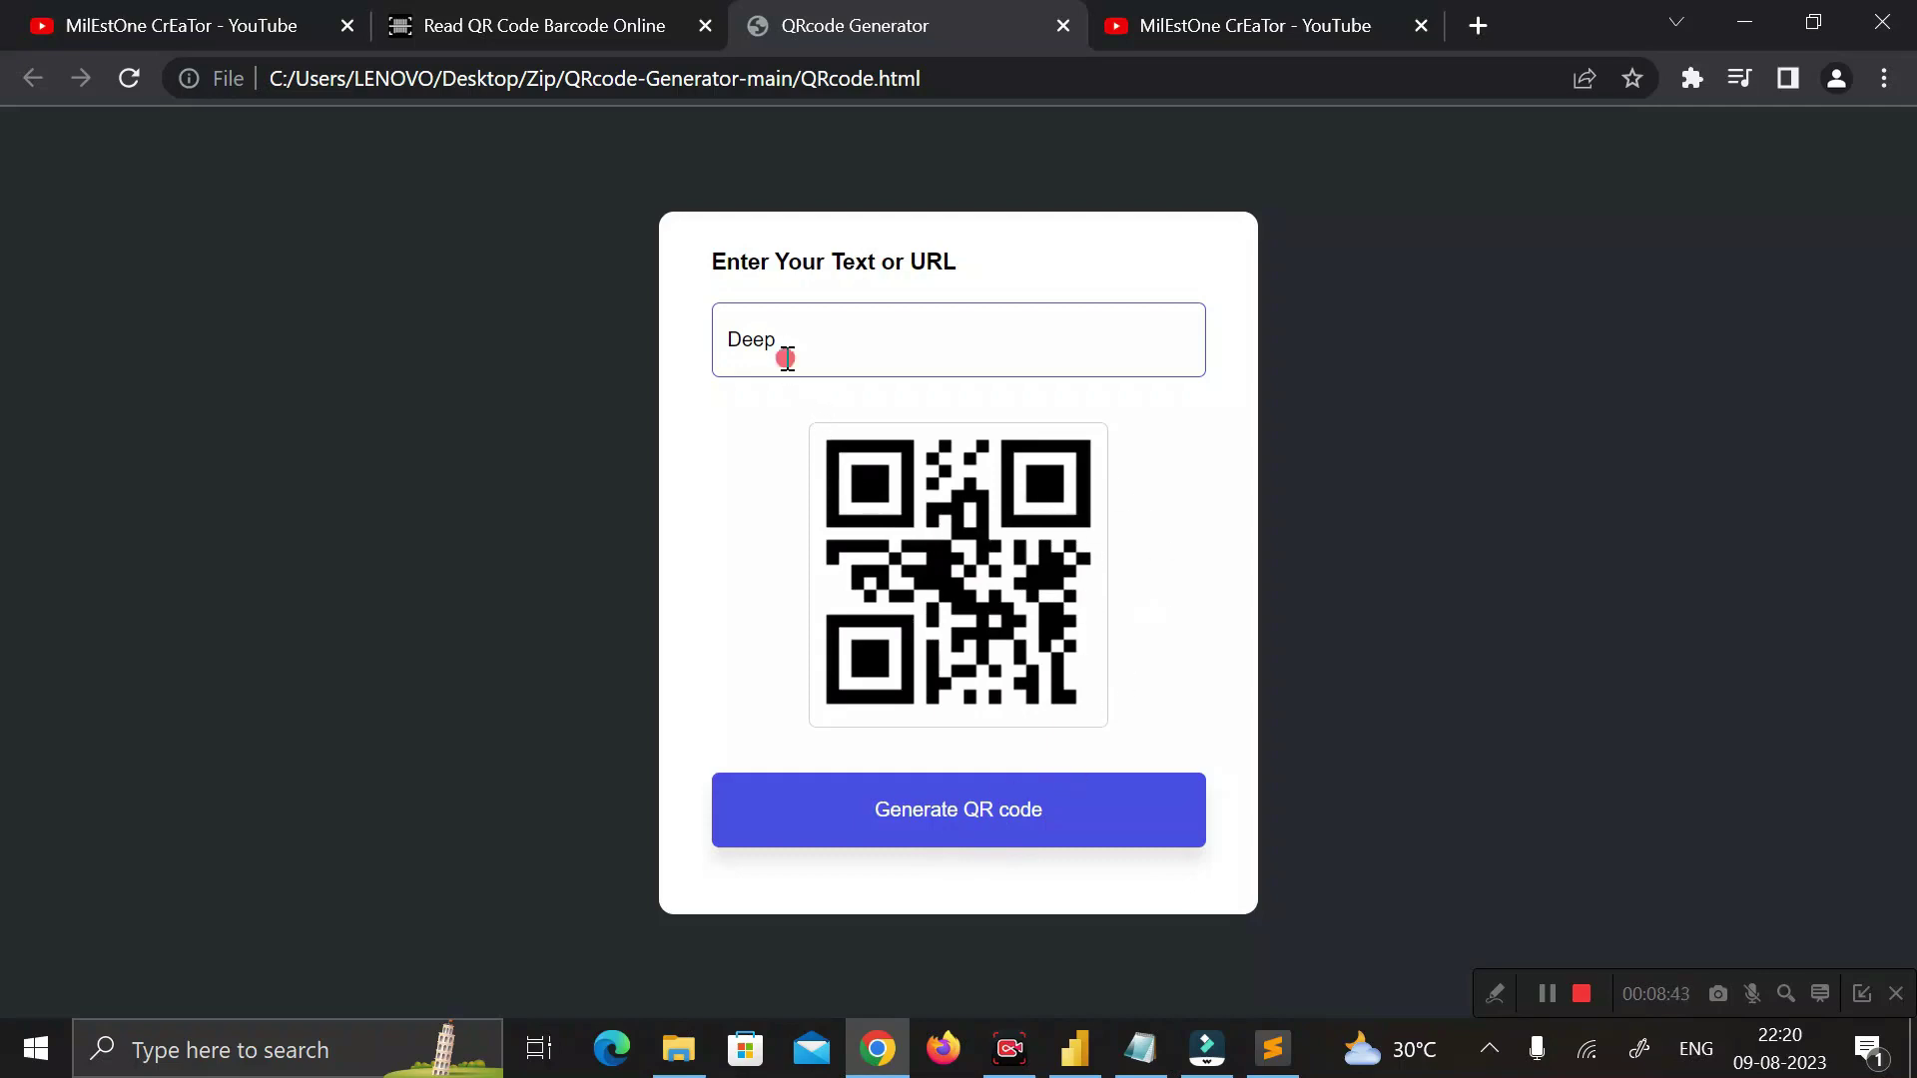
{"action": "left_click_drag", "start_coordinate": [794, 347], "coordinate": [729, 356]}
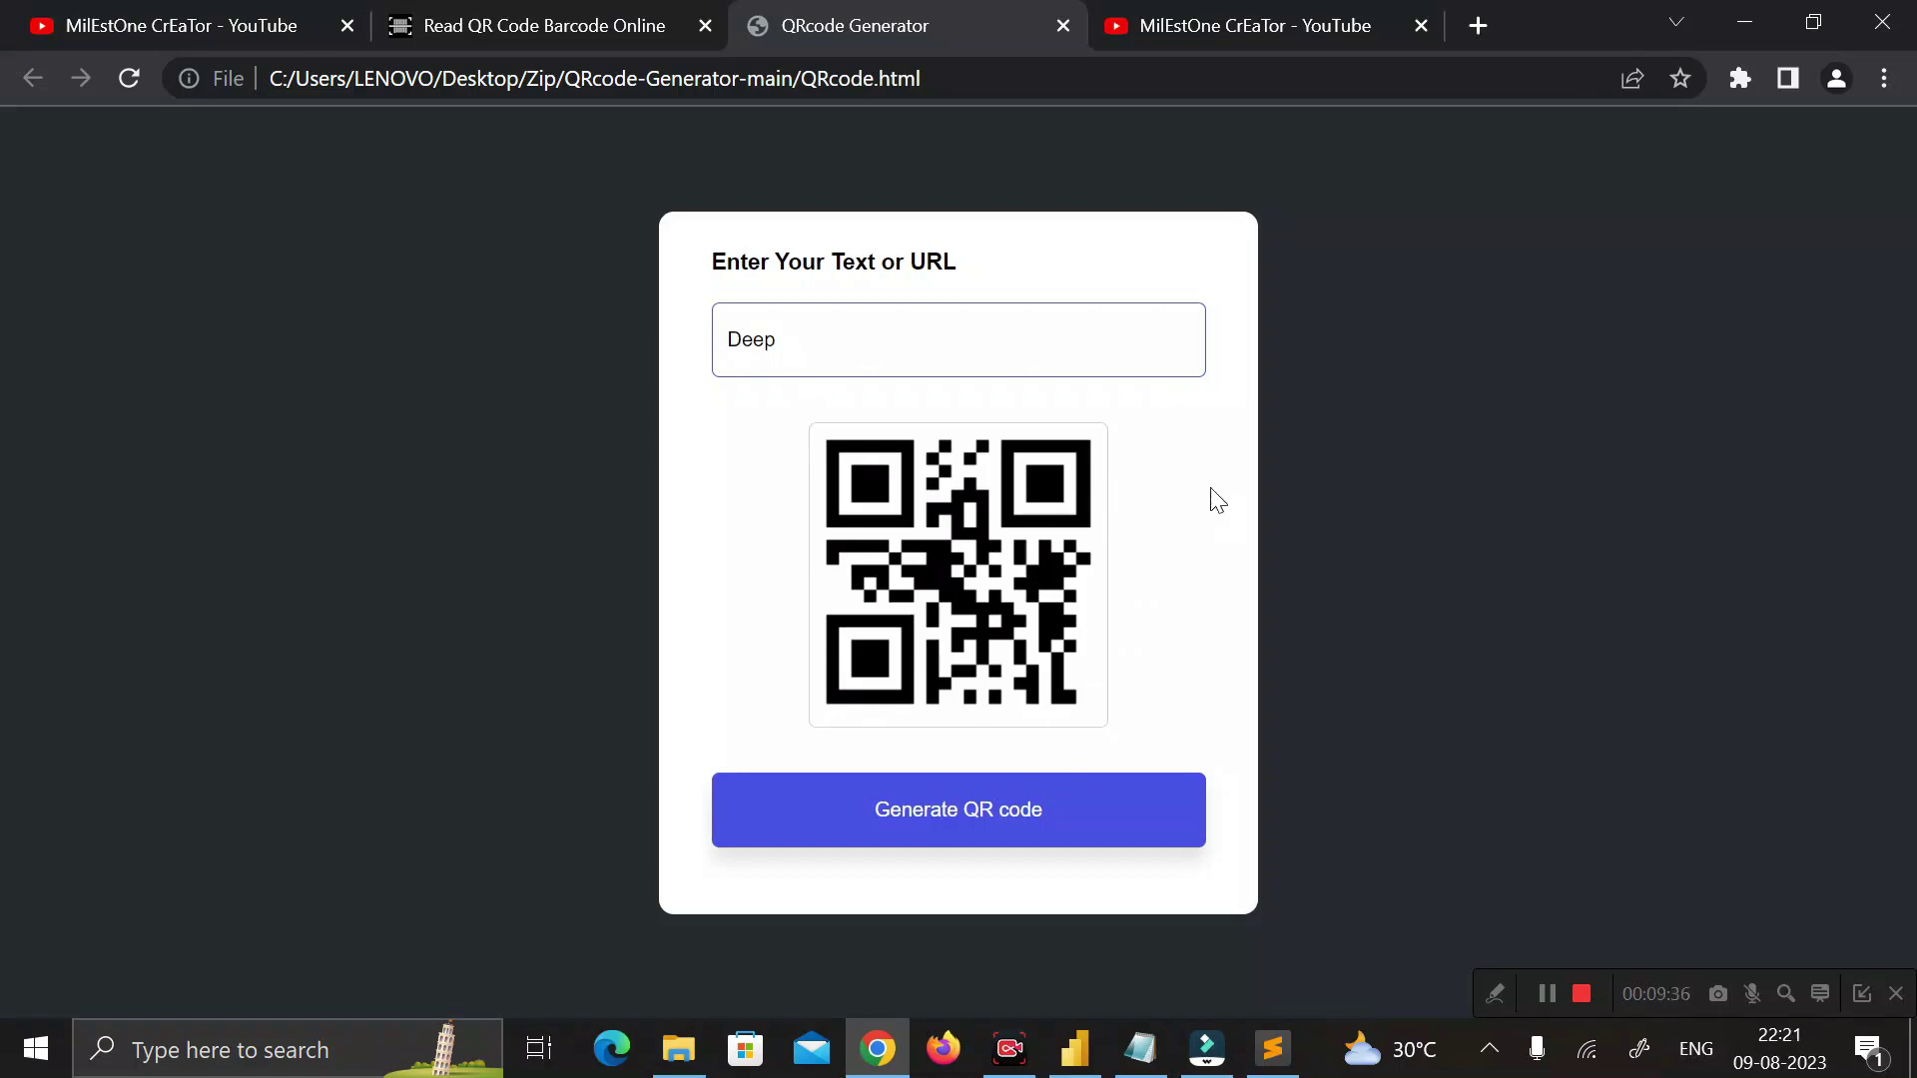